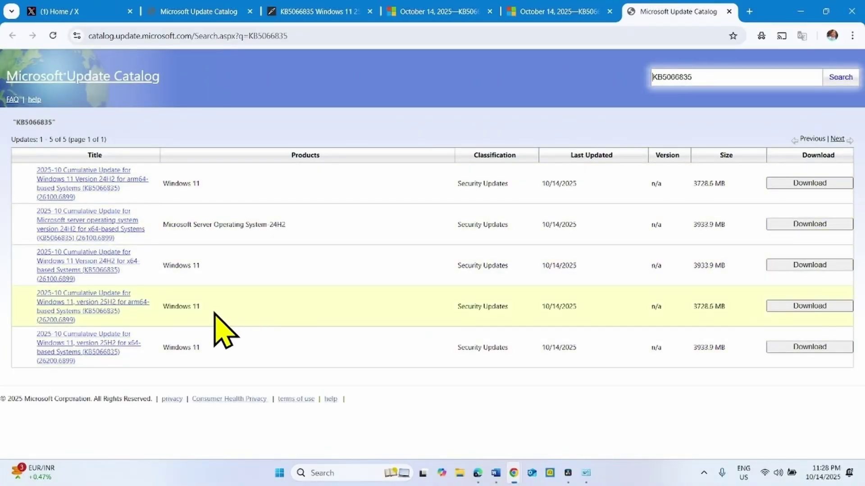
# - Check on System > About that the system type is a 64-bit OS on an x64-based processor
pyautogui.click(280, 473)
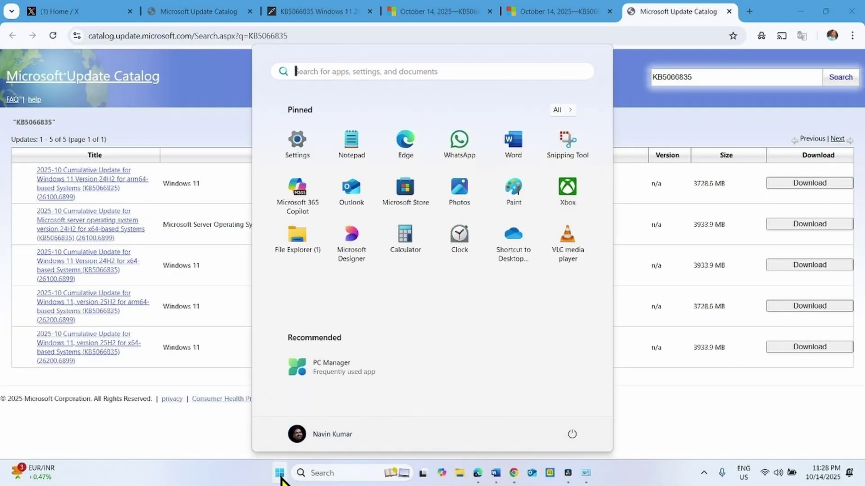
pyautogui.click(299, 140)
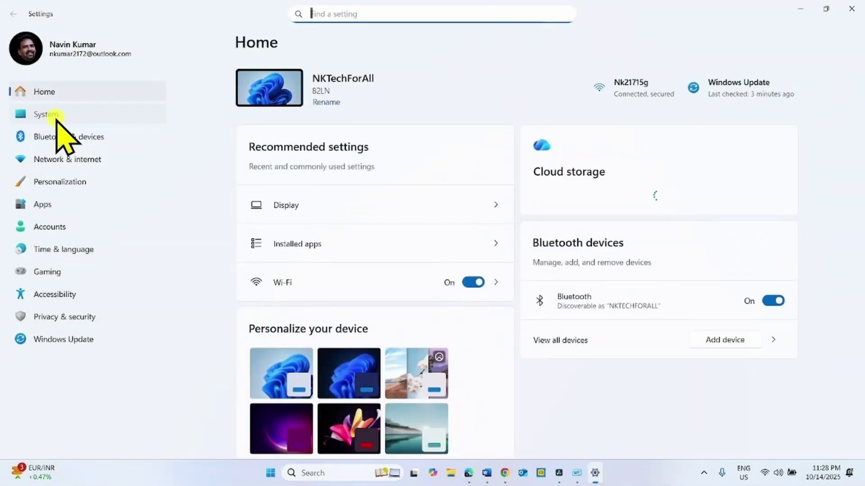
pyautogui.click(56, 118)
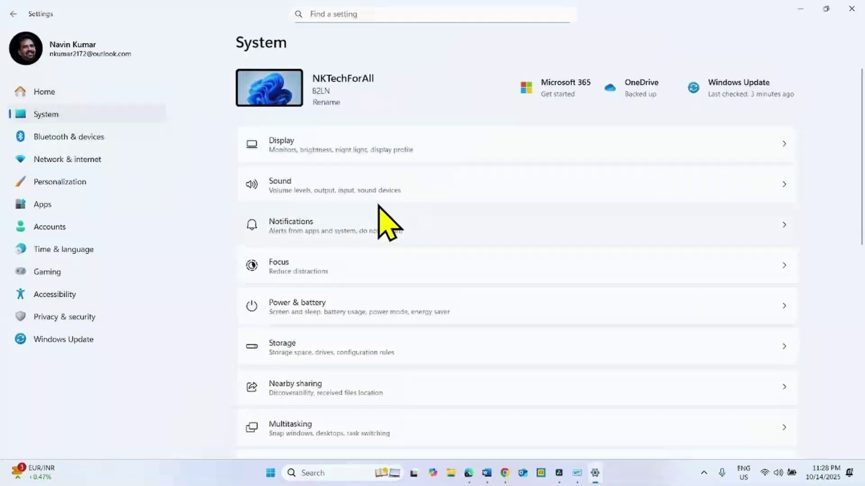
pyautogui.scroll(-10, 427, 328)
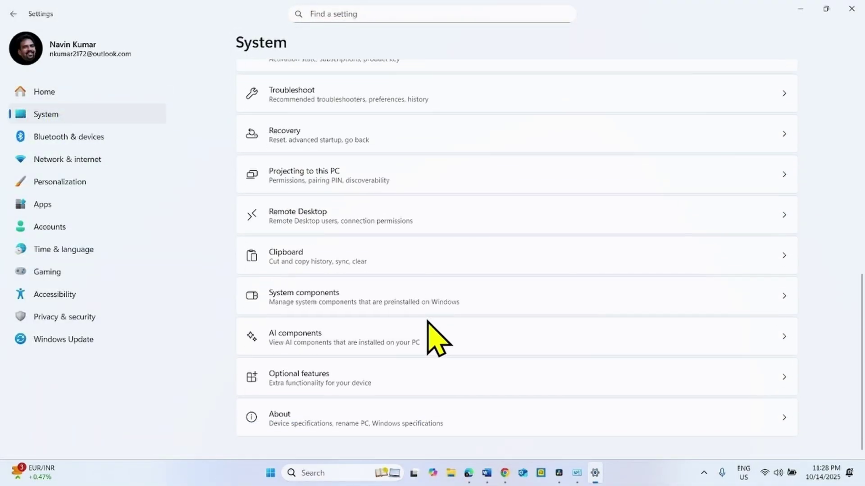
pyautogui.click(318, 417)
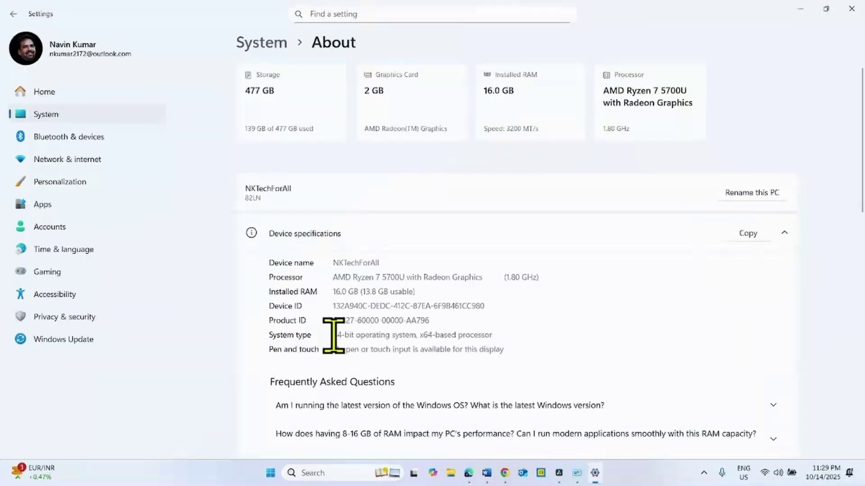
pyautogui.moveTo(342, 336); pyautogui.dragTo(535, 332)
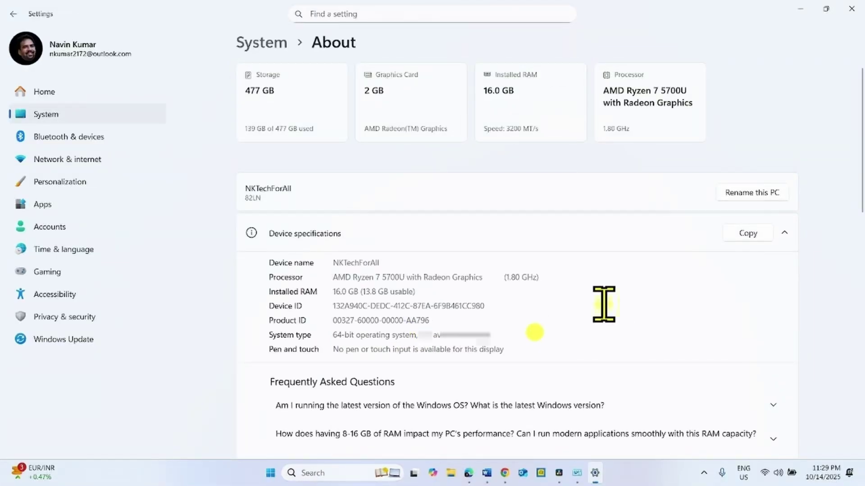
# - Download the 3.3 GB KB5066835 25H2 x64 .msu from the Update Catalog and confirm it finished
pyautogui.click(801, 8)
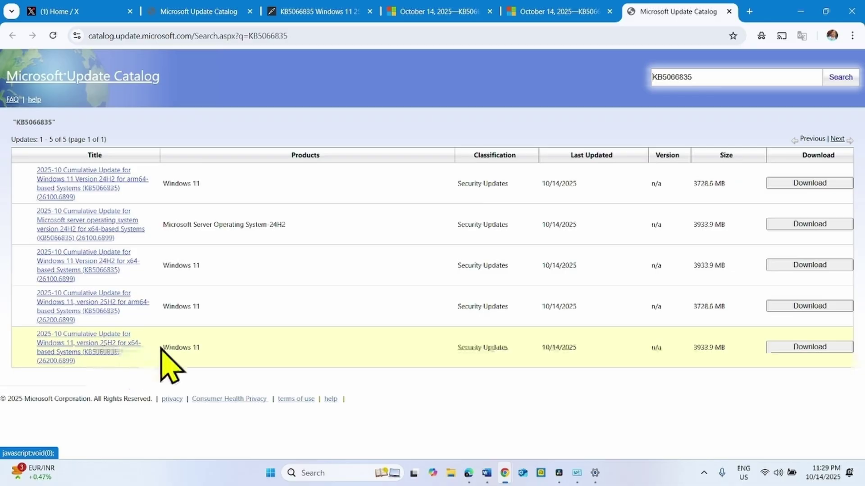
pyautogui.click(809, 348)
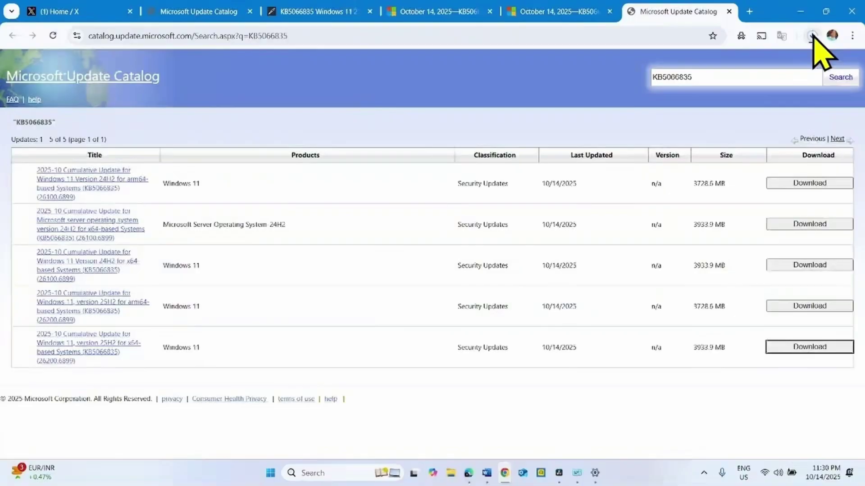
pyautogui.click(813, 35)
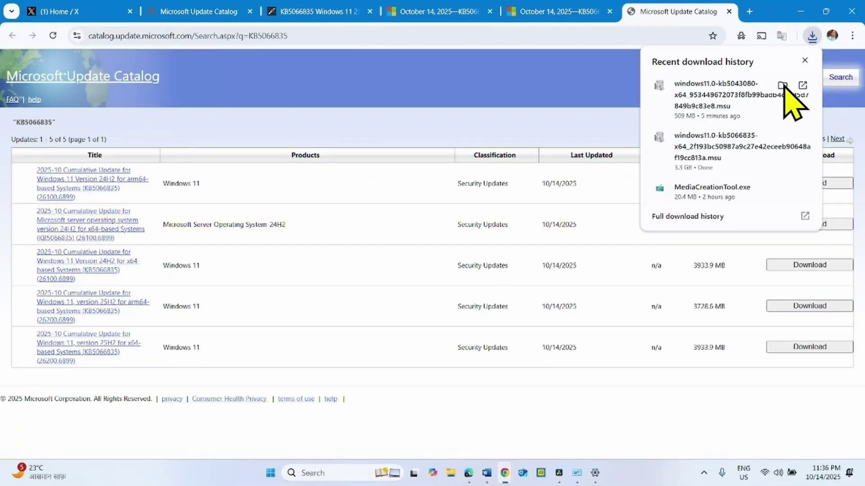
pyautogui.click(802, 14)
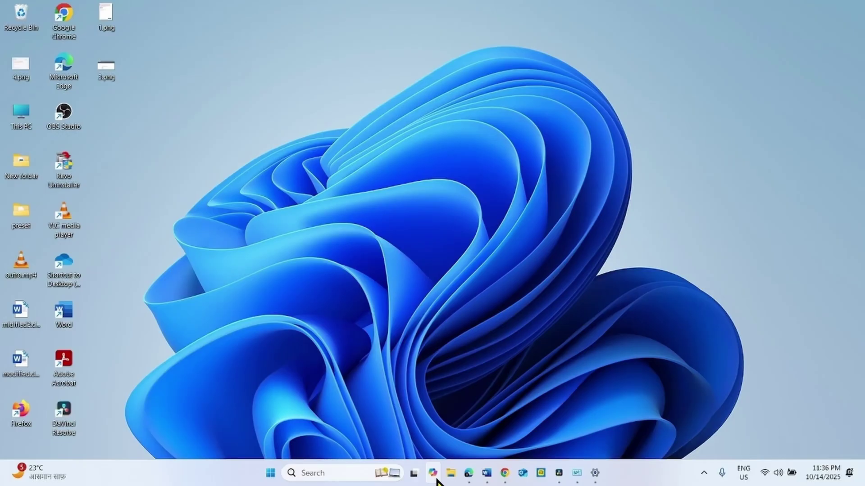
# - Install the KB5066835 .msu from Downloads, accepting the Standalone Installer prompt
pyautogui.click(450, 473)
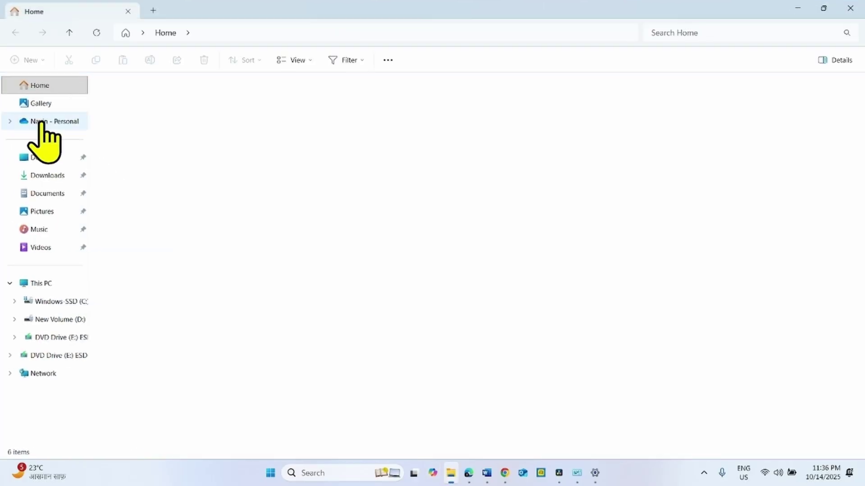
pyautogui.click(45, 175)
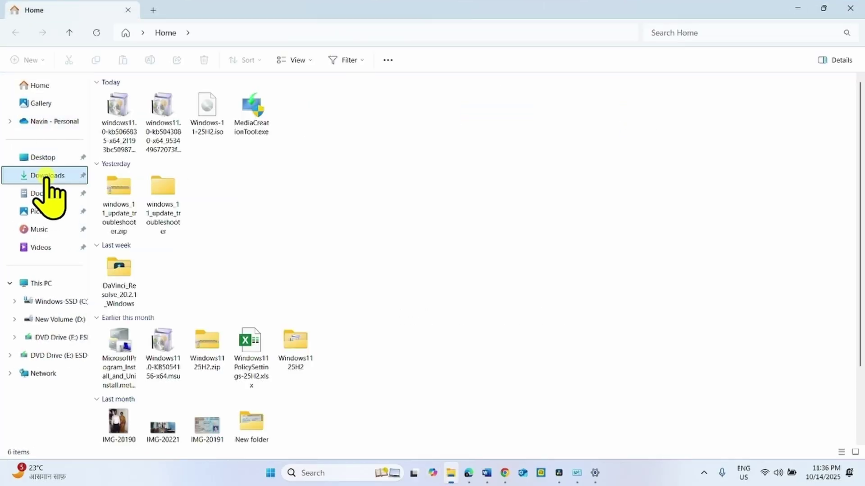
pyautogui.click(118, 136)
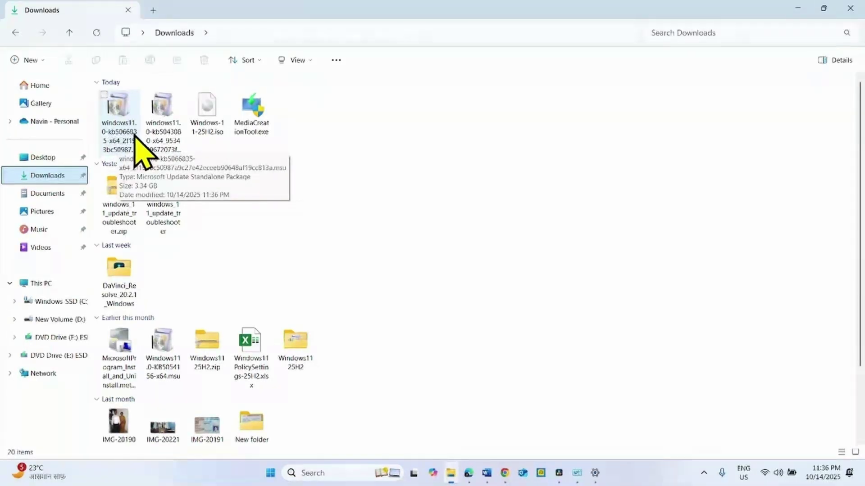
pyautogui.rightClick(118, 113)
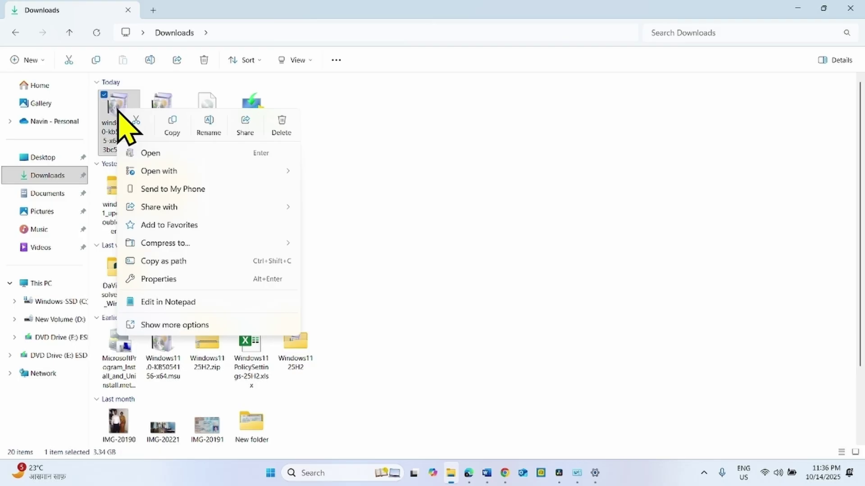
pyautogui.click(156, 153)
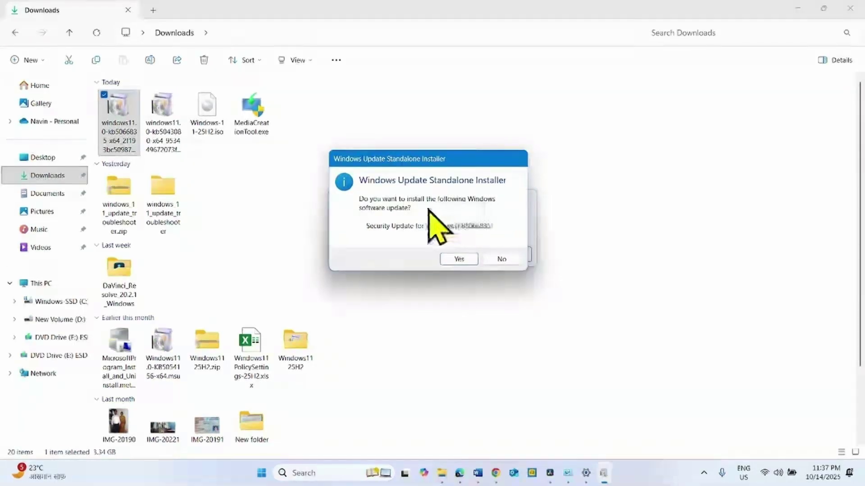
pyautogui.click(456, 262)
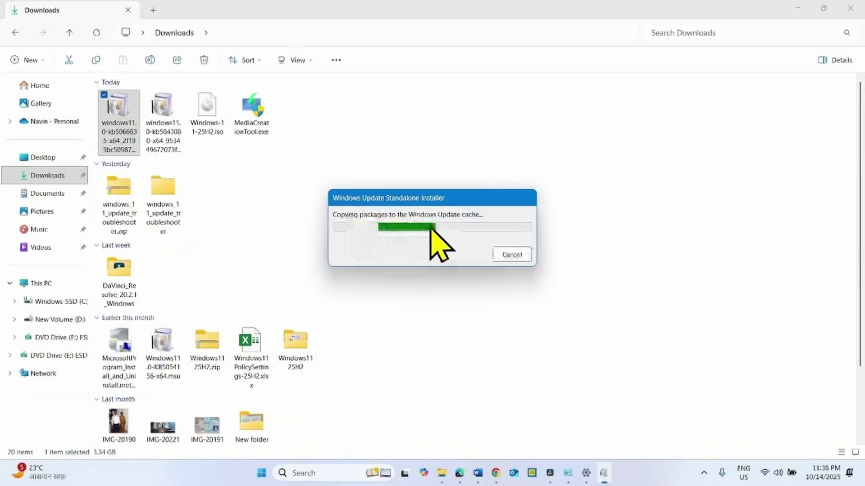
# - Bring up the KB5043080 .msu actions menu, then close the Downloads window
pyautogui.click(164, 116)
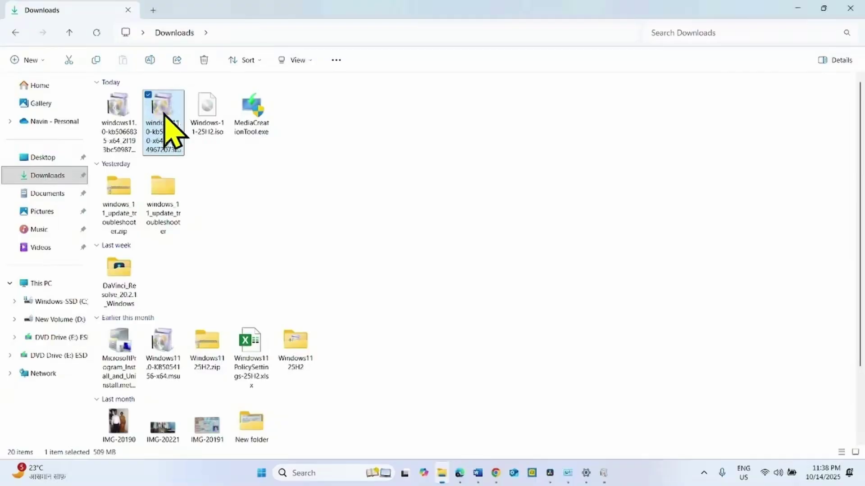
pyautogui.rightClick(164, 112)
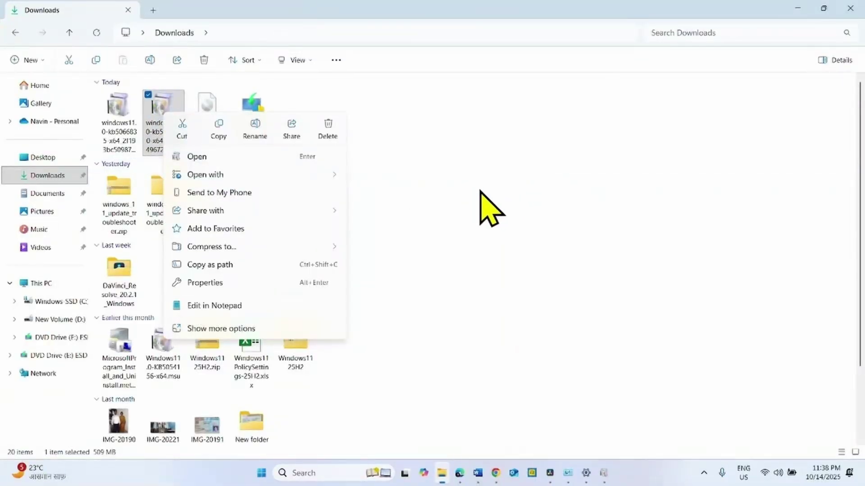
pyautogui.click(480, 217)
pyautogui.rightClick(164, 111)
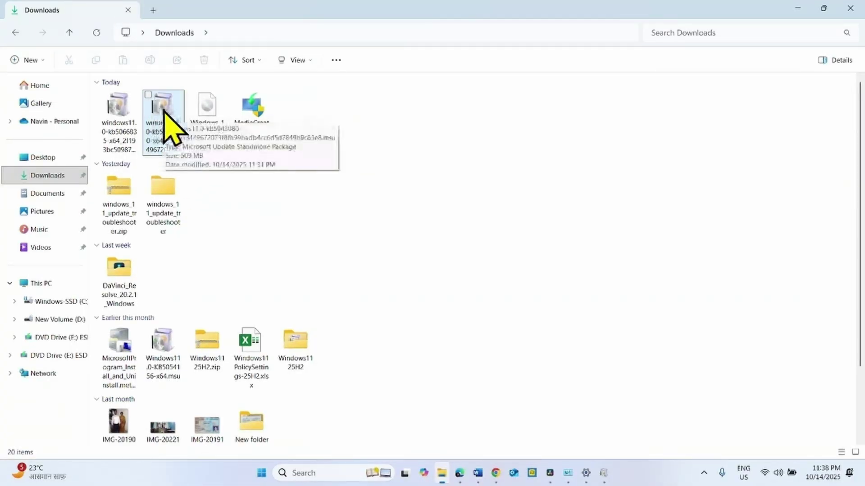
pyautogui.click(849, 8)
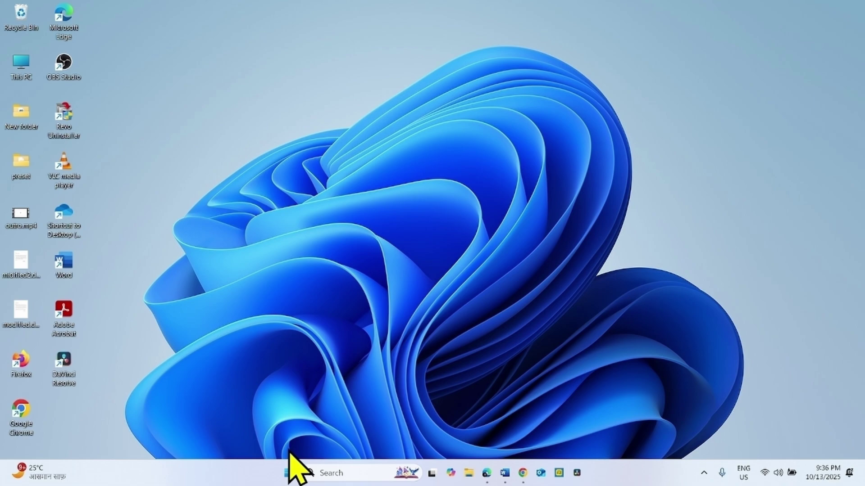
# - Confirm a Windows Update repair reinstall from System > Recovery, restarting 15 minutes after install
pyautogui.click(289, 473)
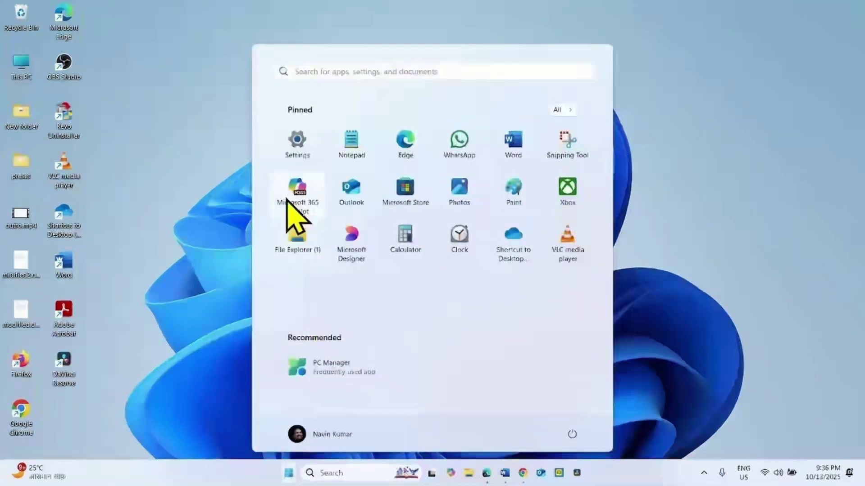
pyautogui.click(296, 136)
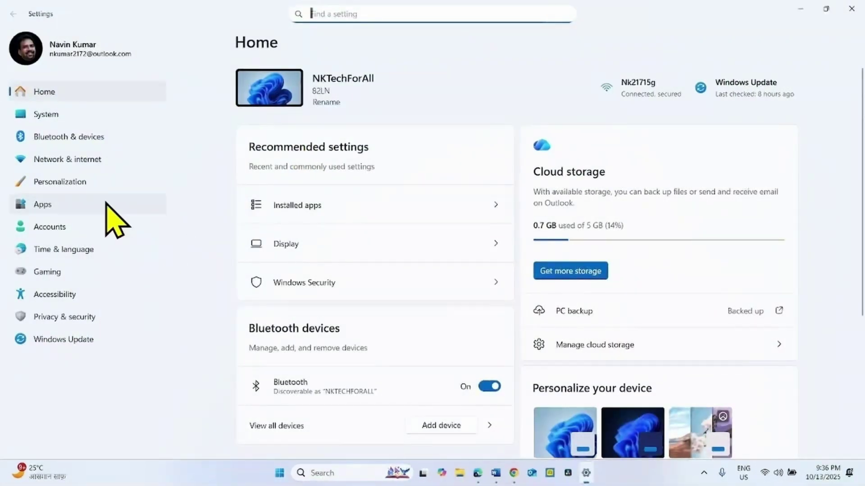
pyautogui.click(50, 114)
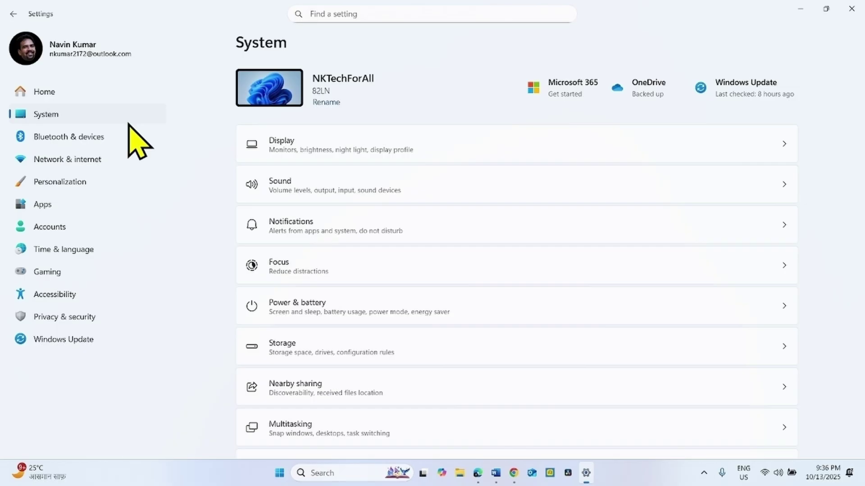
pyautogui.scroll(-8, 329, 275)
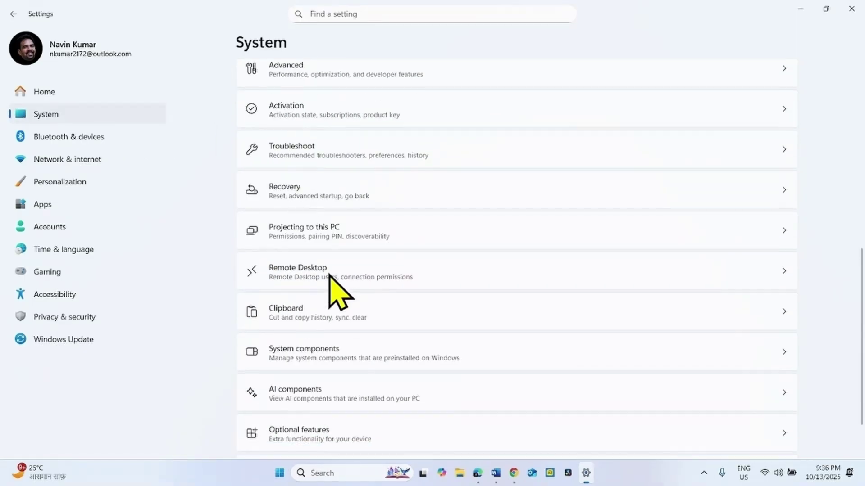
pyautogui.click(298, 188)
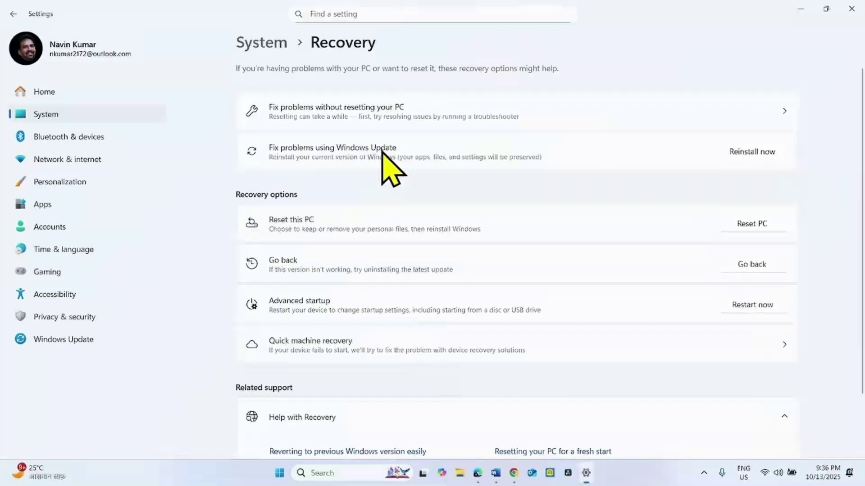
pyautogui.click(746, 157)
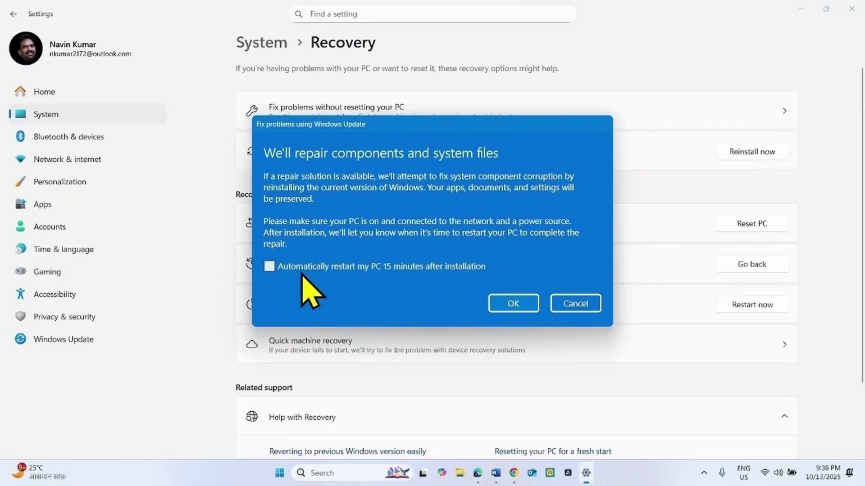
pyautogui.click(529, 307)
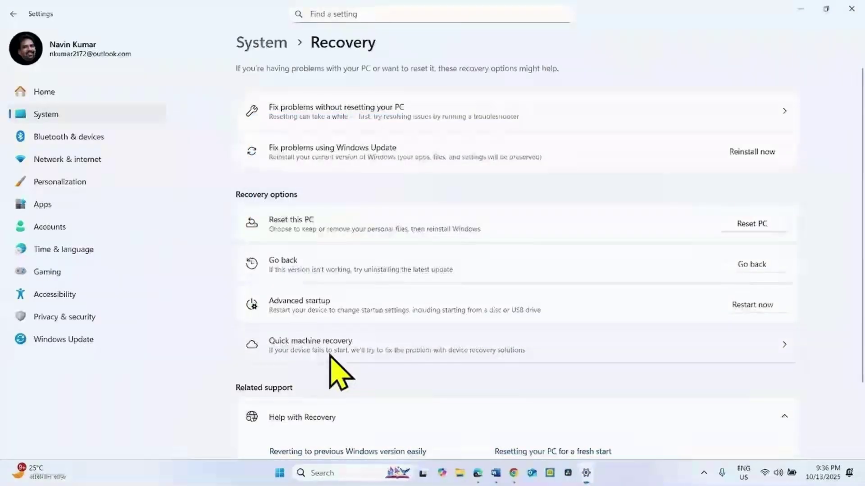
# - Check that Windows Update reports the PC up to date, then close Settings
pyautogui.click(60, 341)
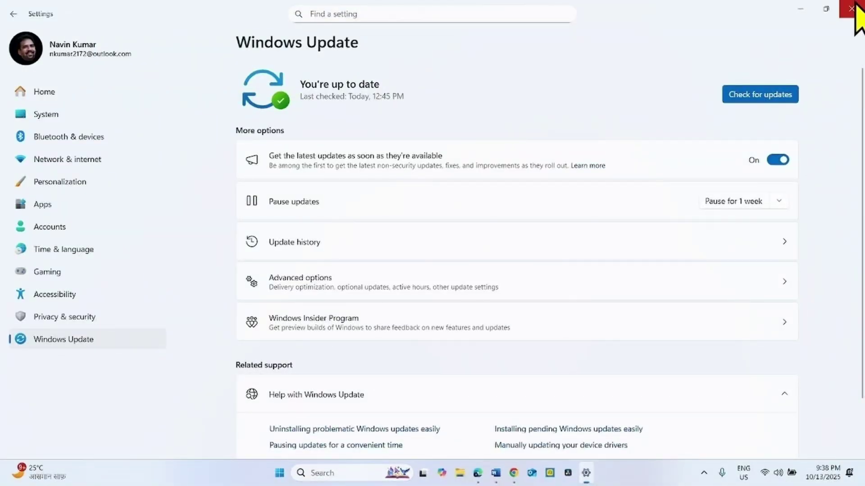
pyautogui.click(851, 8)
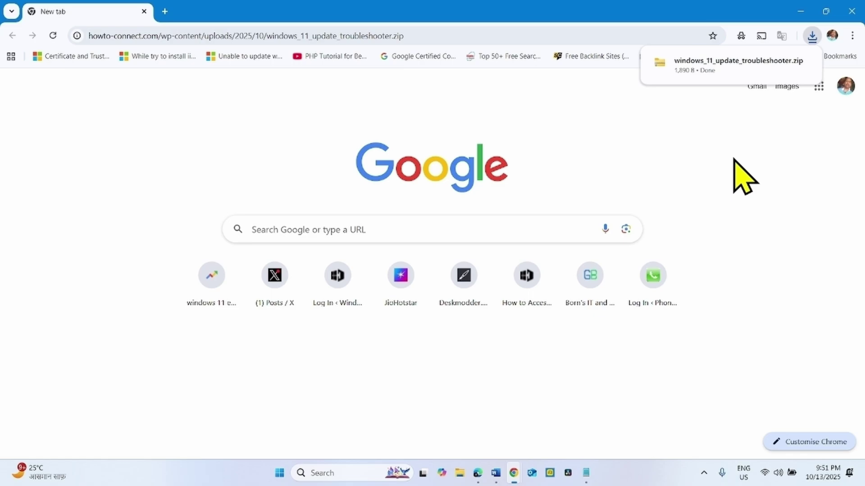
# - Extract the downloaded Windows Update troubleshooter zip
pyautogui.moveTo(793, 72)
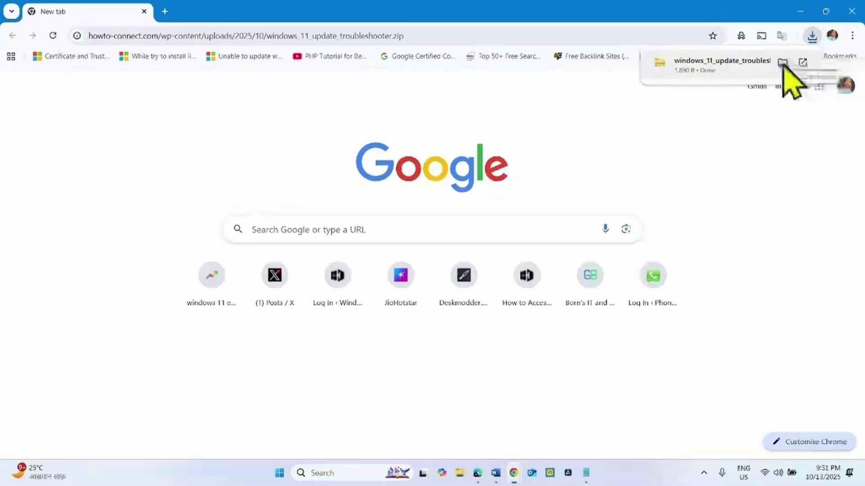
pyautogui.click(782, 63)
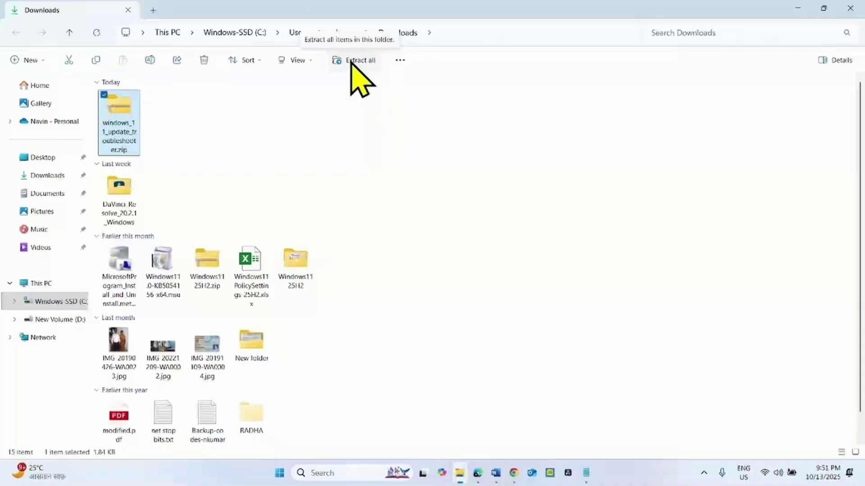
pyautogui.click(351, 61)
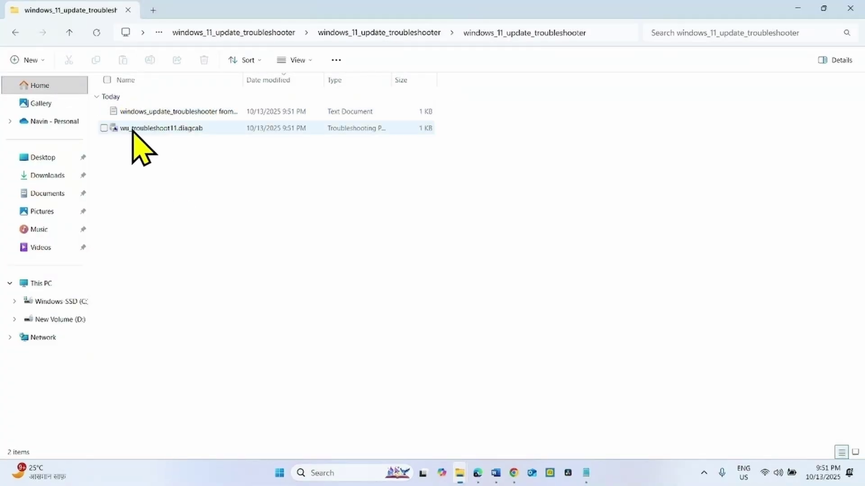
# - Run wu_troubleshoot11.diagcab as administrator to detect Windows Update problems
pyautogui.click(142, 129)
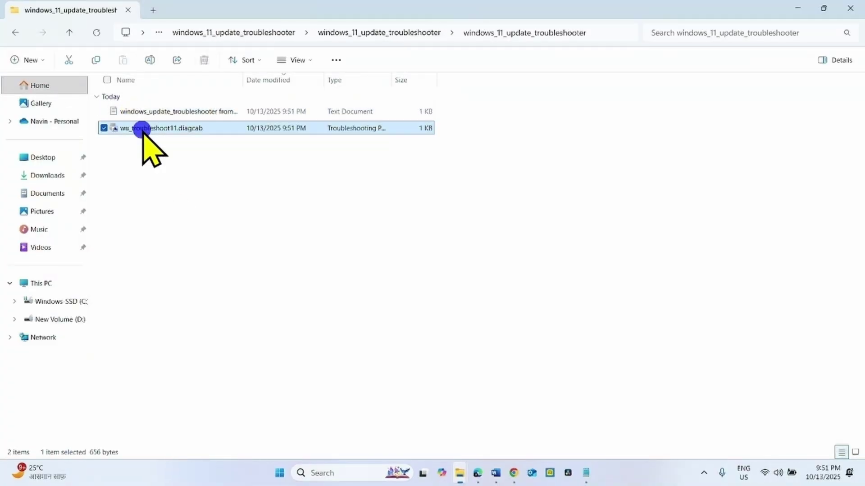
pyautogui.rightClick(142, 129)
pyautogui.click(173, 177)
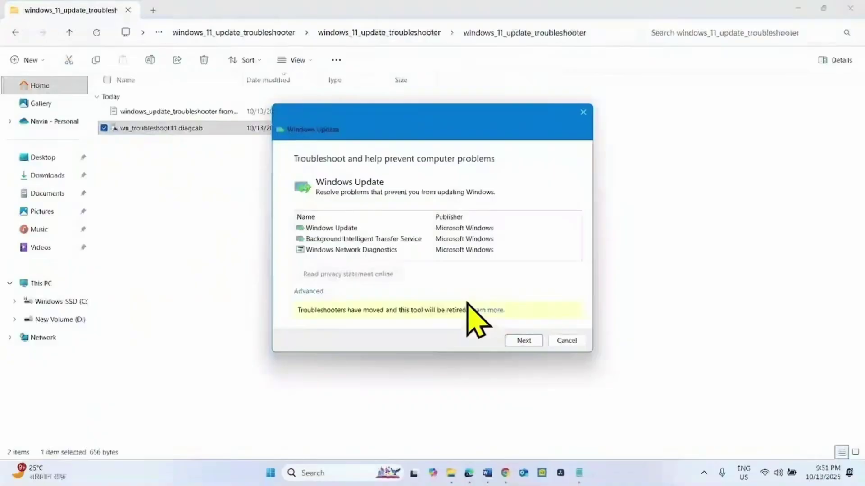
pyautogui.click(309, 291)
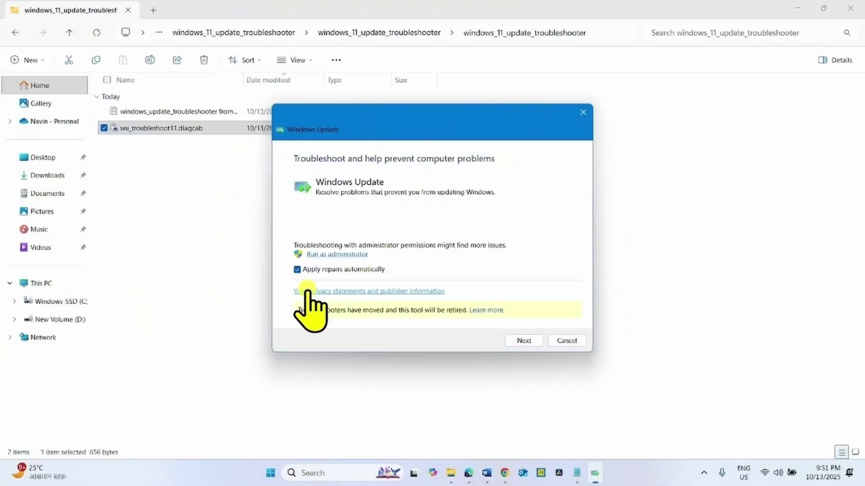
pyautogui.click(326, 255)
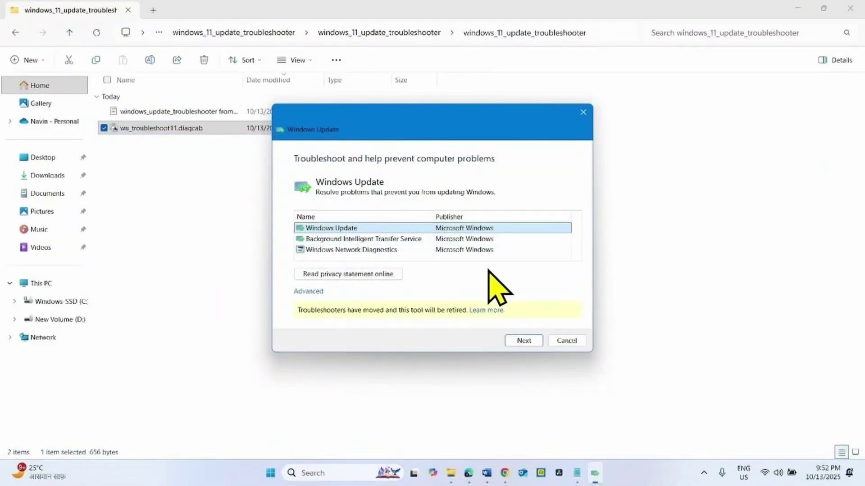
pyautogui.click(523, 341)
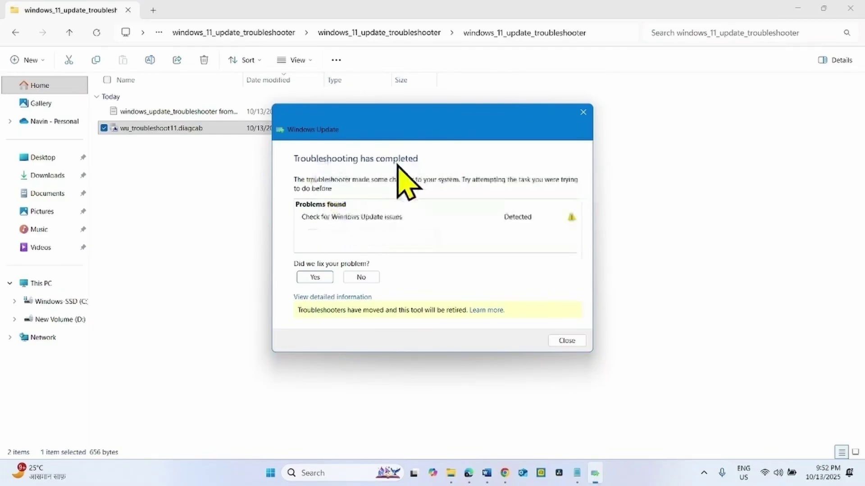
# - Close the finished troubleshooter, both Explorer windows and Chrome
pyautogui.click(583, 112)
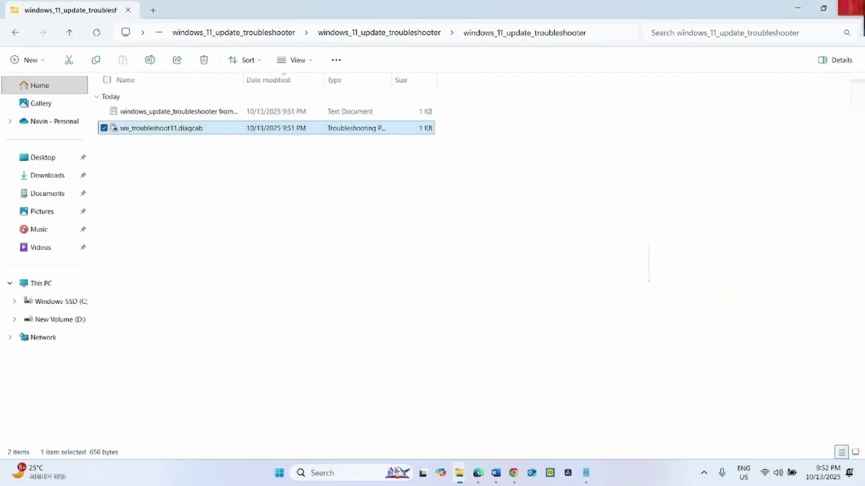
pyautogui.click(854, 6)
pyautogui.click(854, 7)
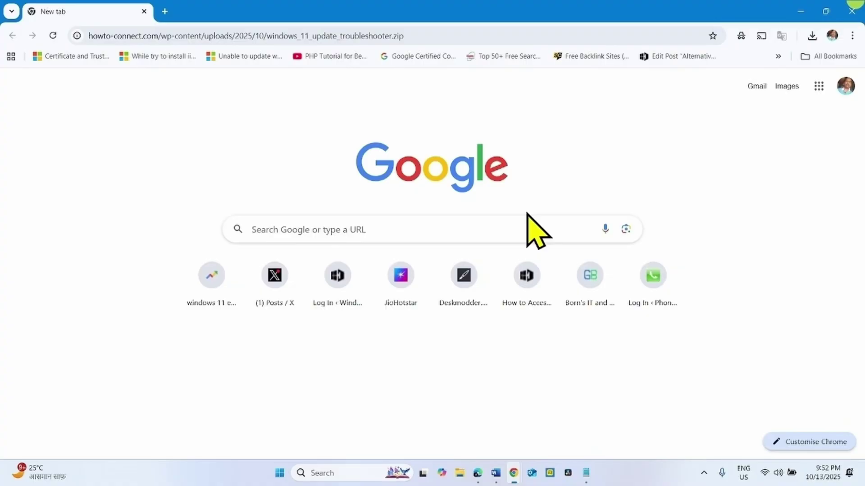
pyautogui.click(853, 7)
# - Run a fresh Windows Update check for updates, then close Settings
pyautogui.click(280, 472)
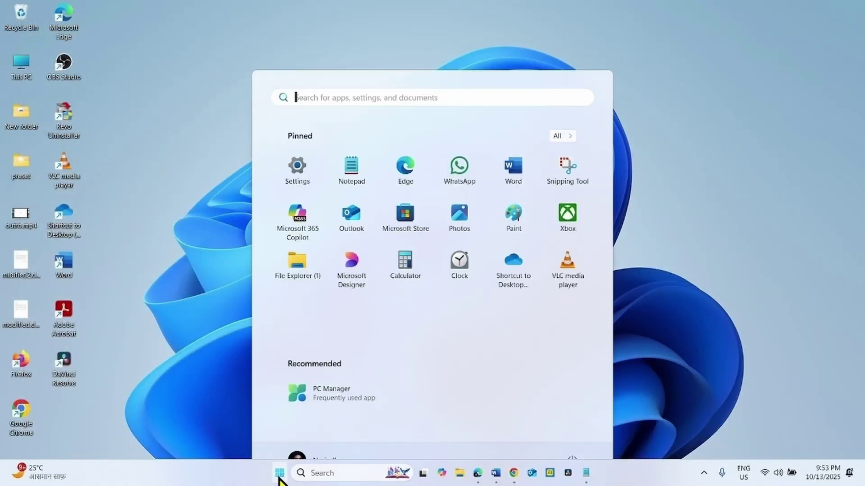
pyautogui.click(297, 160)
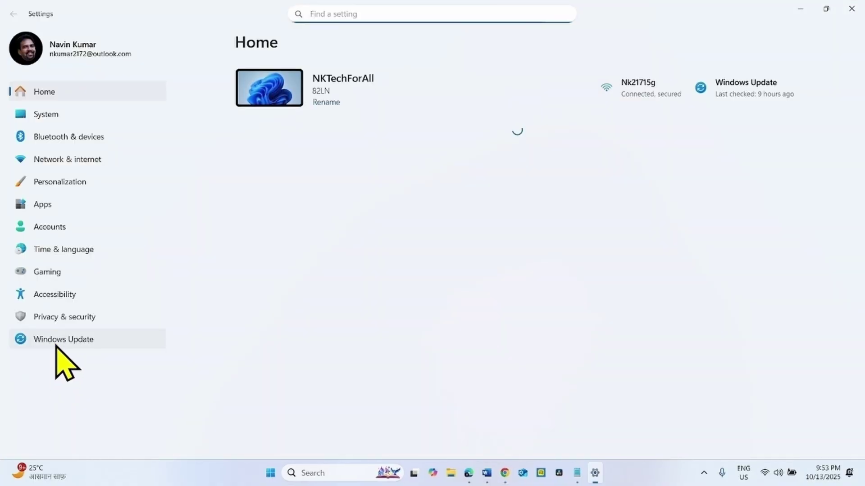
pyautogui.click(62, 343)
pyautogui.click(754, 96)
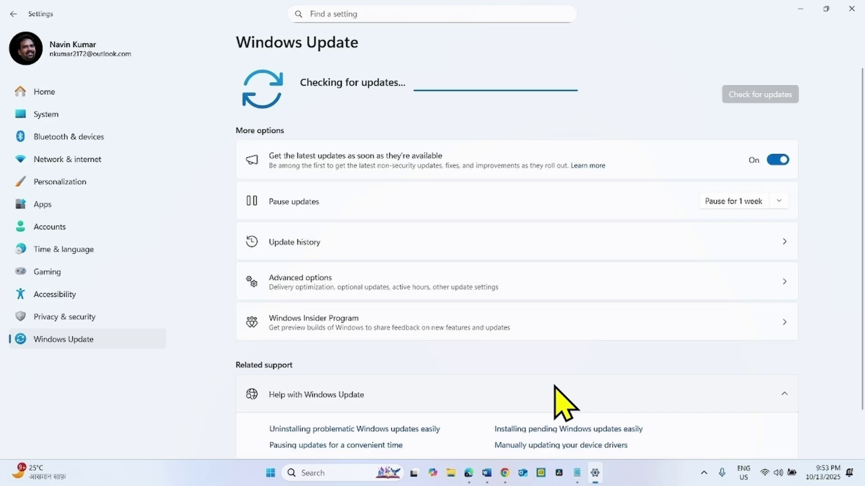
pyautogui.click(851, 8)
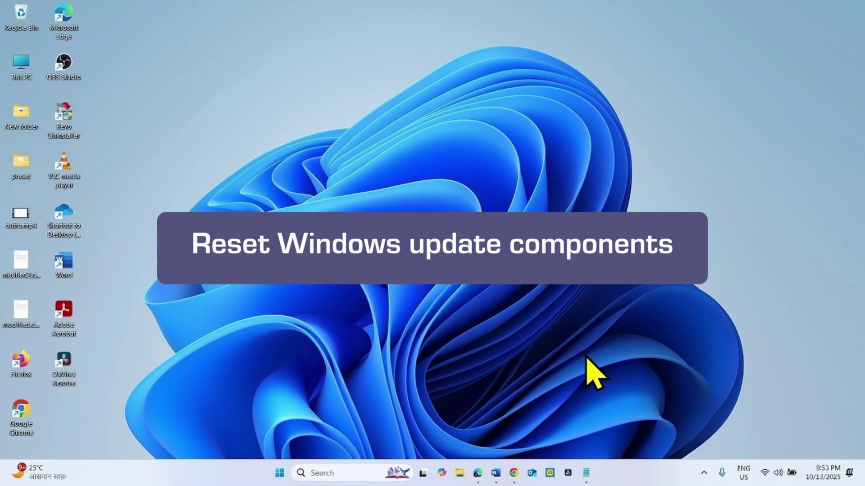
# - Launch Command Prompt as administrator from a 'cmd' search
pyautogui.click(324, 472)
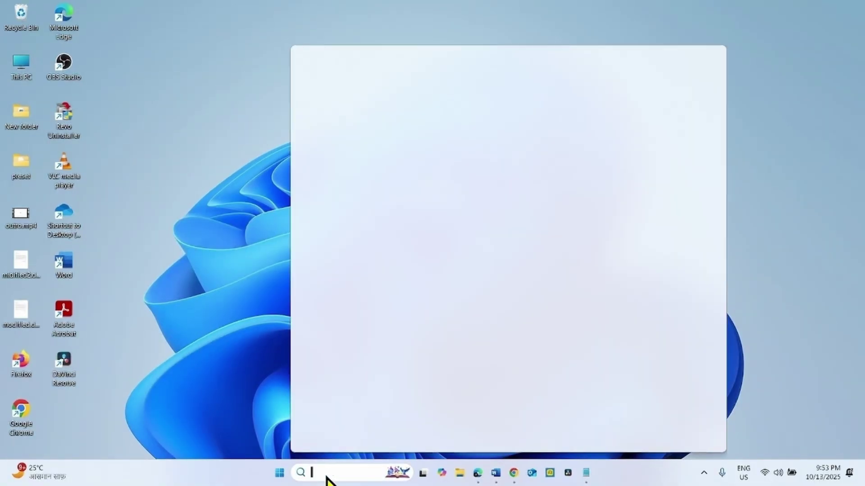
pyautogui.write('cmd')
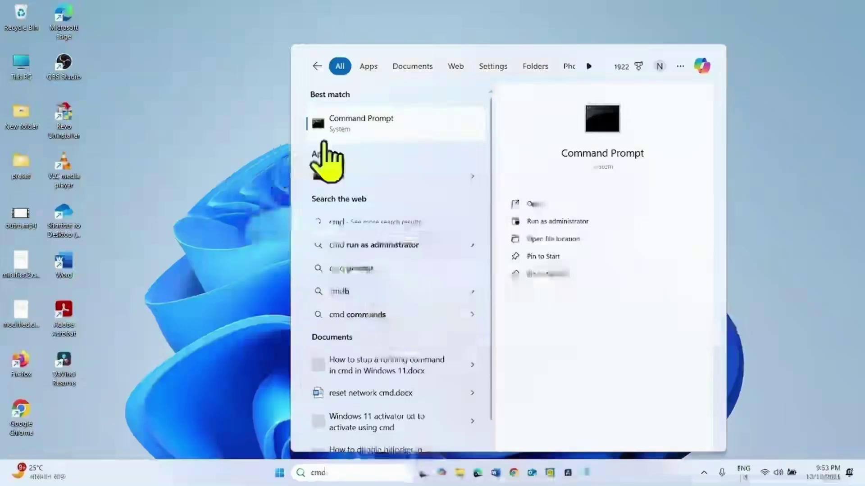
pyautogui.rightClick(338, 128)
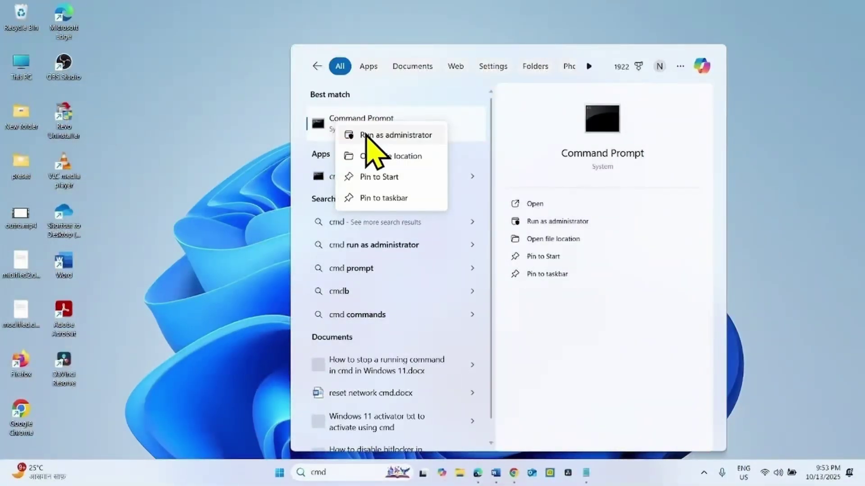
pyautogui.click(367, 135)
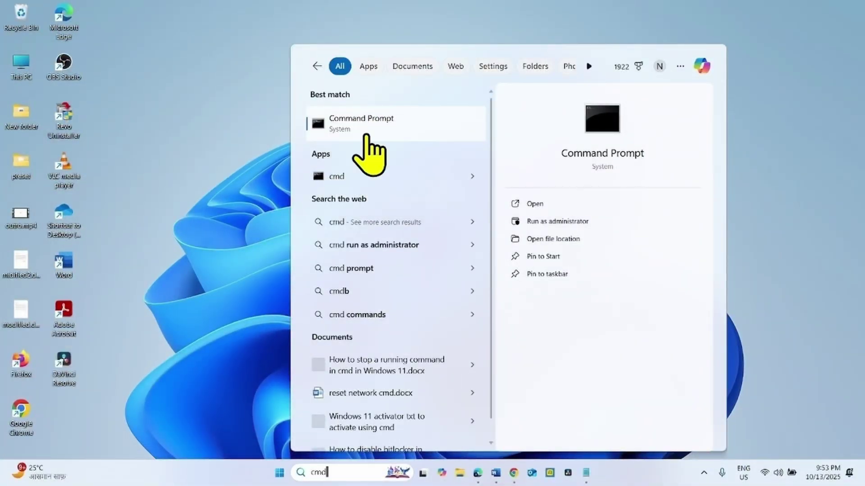
pyautogui.click(387, 331)
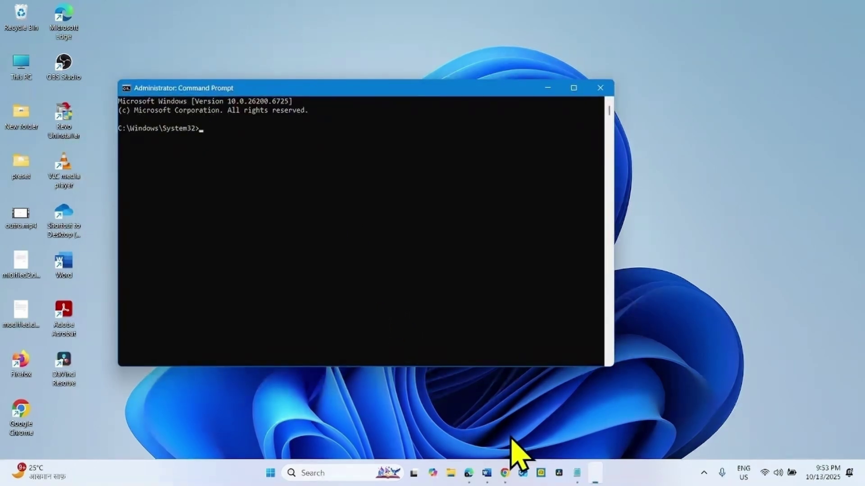
# - Copy 'net stop wuauserv' from the Notepad notes and run it in Command Prompt
pyautogui.click(577, 473)
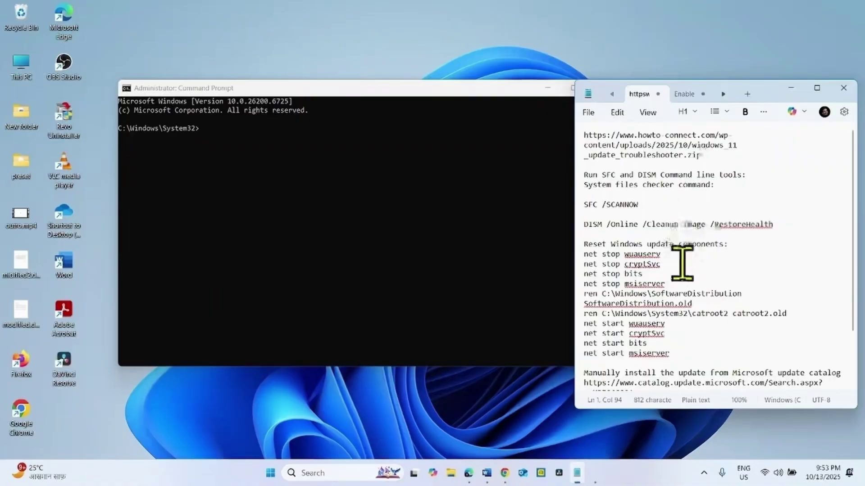
pyautogui.moveTo(671, 352); pyautogui.dragTo(585, 253)
pyautogui.click(663, 254)
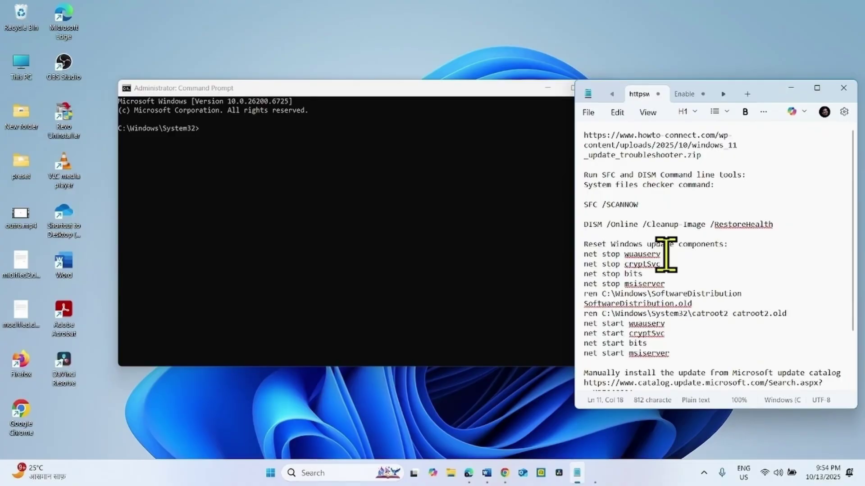
pyautogui.moveTo(666, 254); pyautogui.dragTo(581, 254)
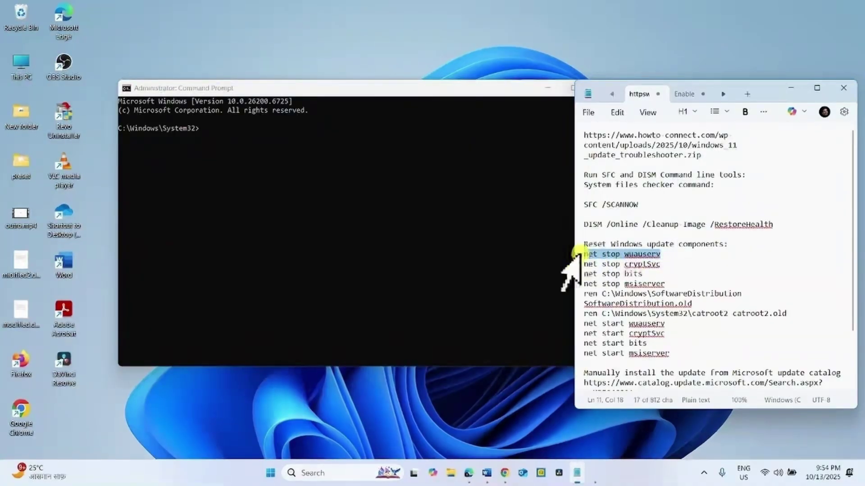
pyautogui.rightClick(596, 254)
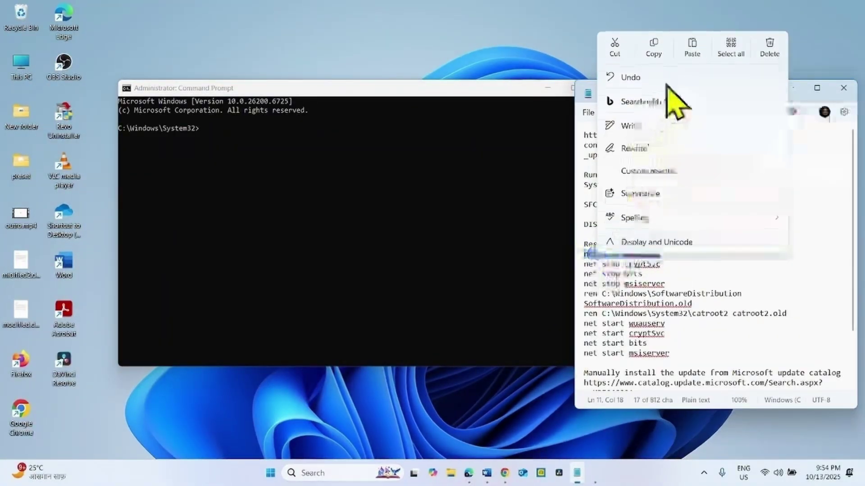
pyautogui.click(656, 49)
pyautogui.click(226, 127)
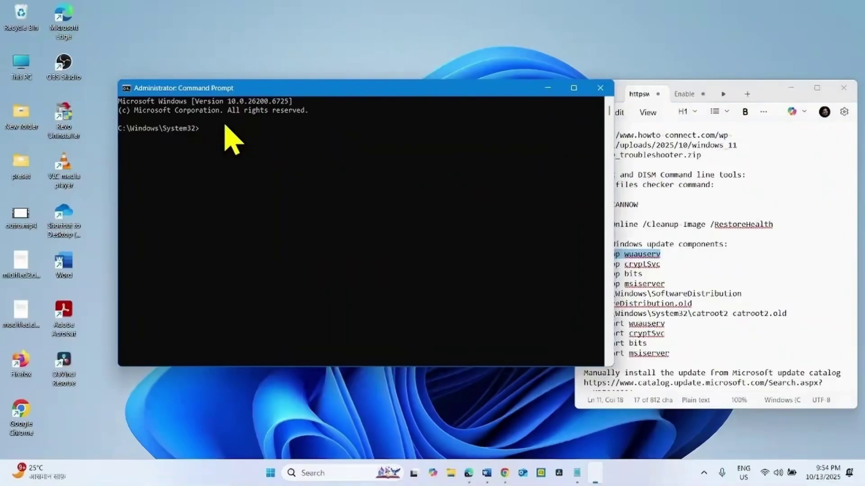
pyautogui.press('Return')
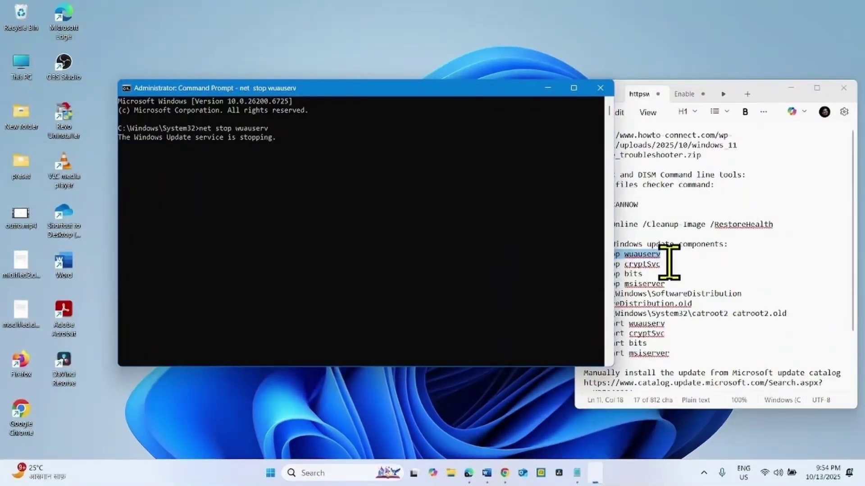
# - Copy 'net stop cryptSvc' from Notepad and paste it into Command Prompt
pyautogui.moveTo(661, 264); pyautogui.dragTo(587, 265)
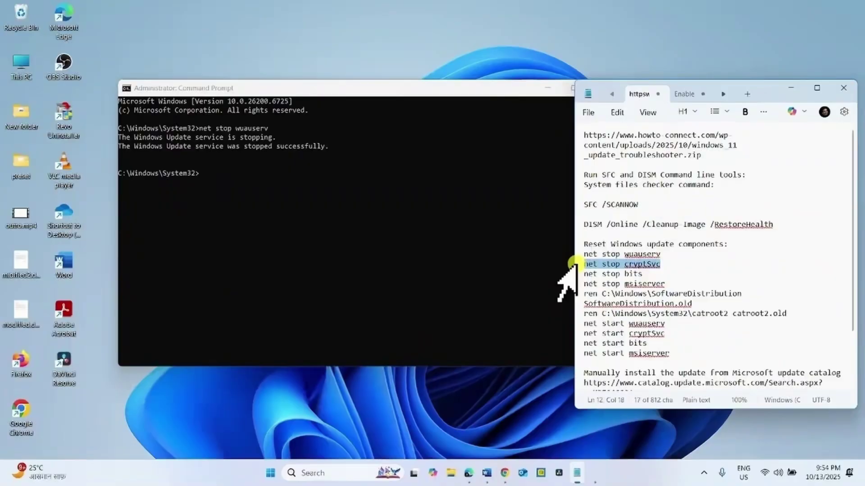
pyautogui.rightClick(590, 265)
pyautogui.click(645, 63)
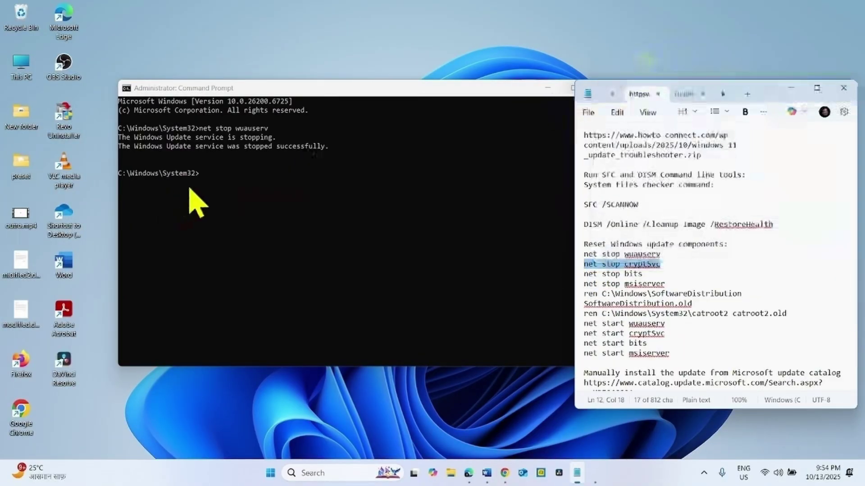
pyautogui.click(195, 203)
pyautogui.rightClick(224, 177)
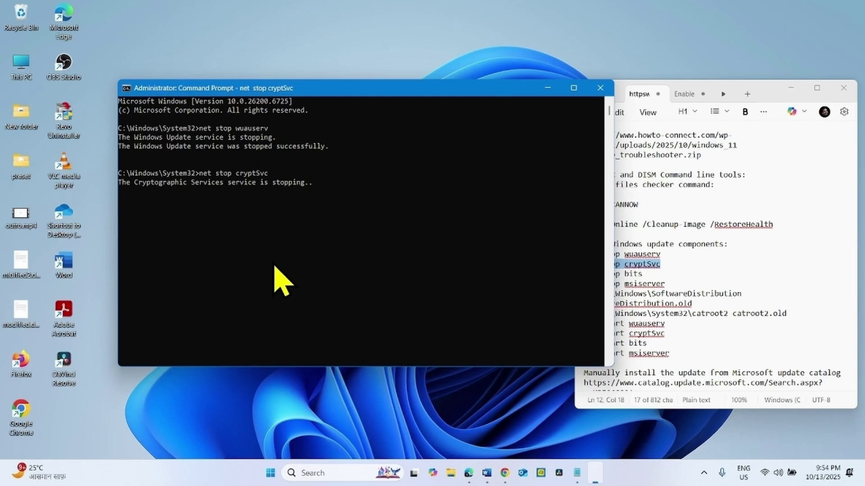
# - Select the whole reset-components command block in Notepad, up to 'net start msiserver'
pyautogui.click(699, 347)
pyautogui.click(685, 353)
pyautogui.hotkey('shift', 'Home')
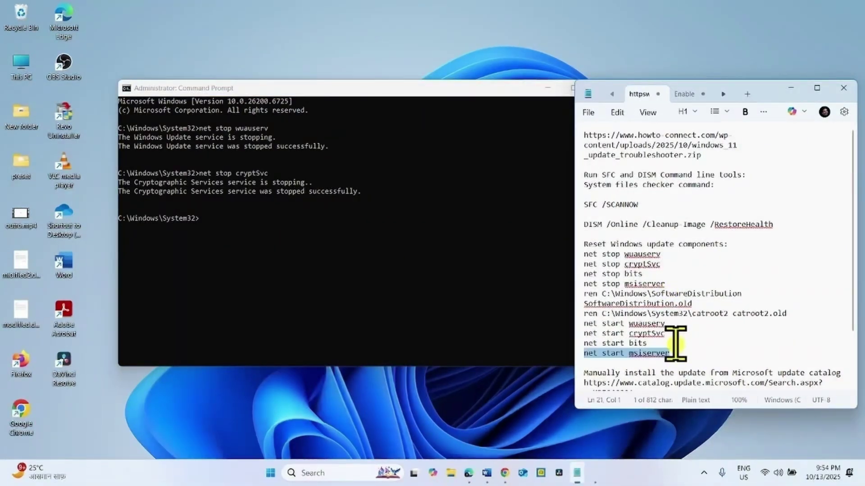
pyautogui.moveTo(675, 346); pyautogui.dragTo(576, 246)
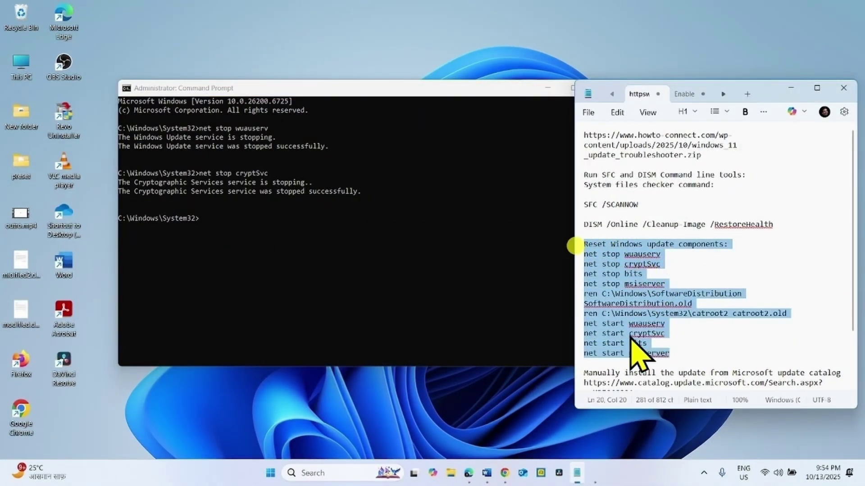
# - Close Command Prompt, minimize Notepad, and dismiss the Start menu's power options
pyautogui.click(432, 91)
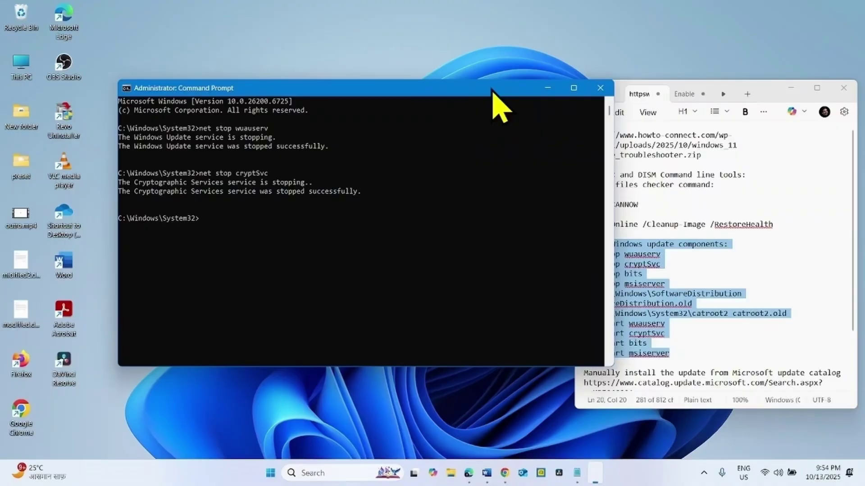
pyautogui.click(600, 88)
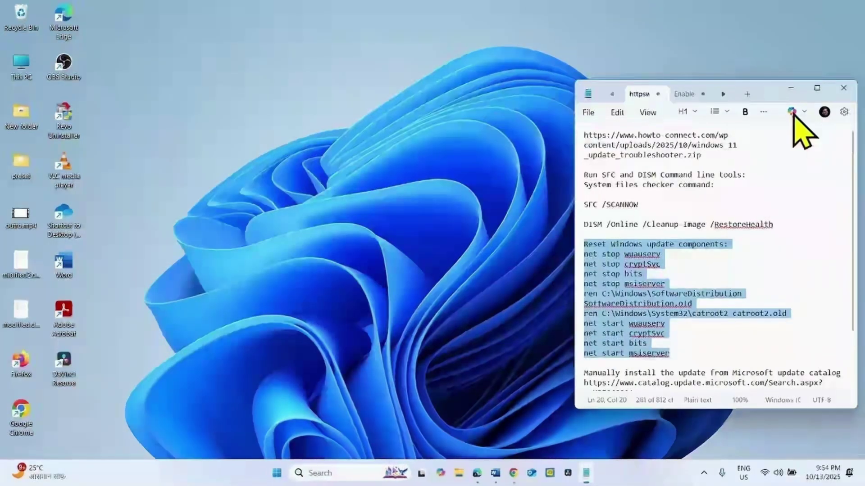
pyautogui.click(791, 89)
pyautogui.click(278, 475)
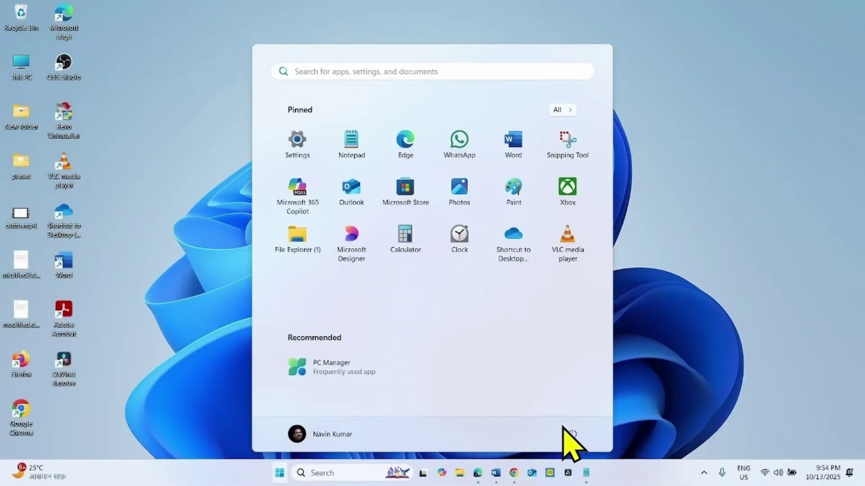
pyautogui.click(572, 434)
pyautogui.click(740, 342)
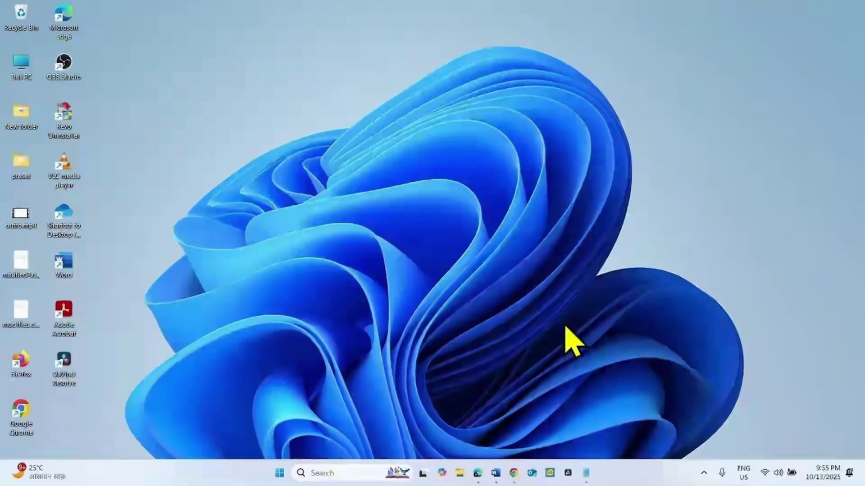
# - Search for 'services' and open the Services console
pyautogui.click(323, 471)
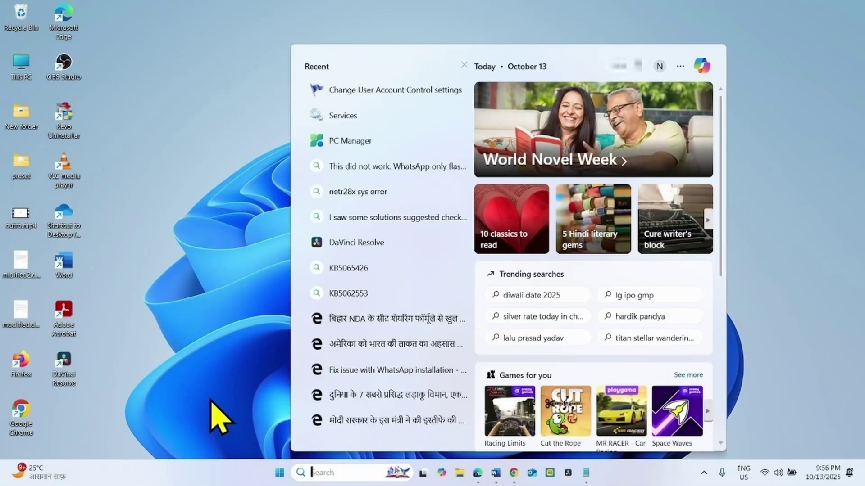
pyautogui.write('servic')
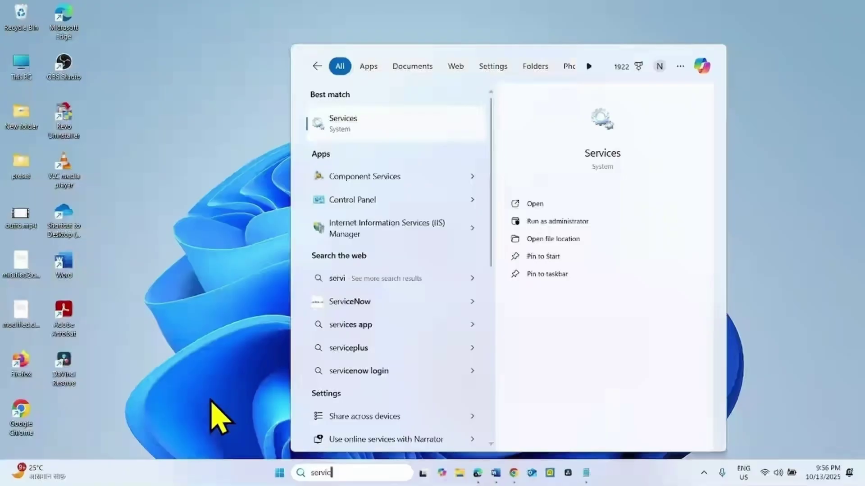
pyautogui.write('es')
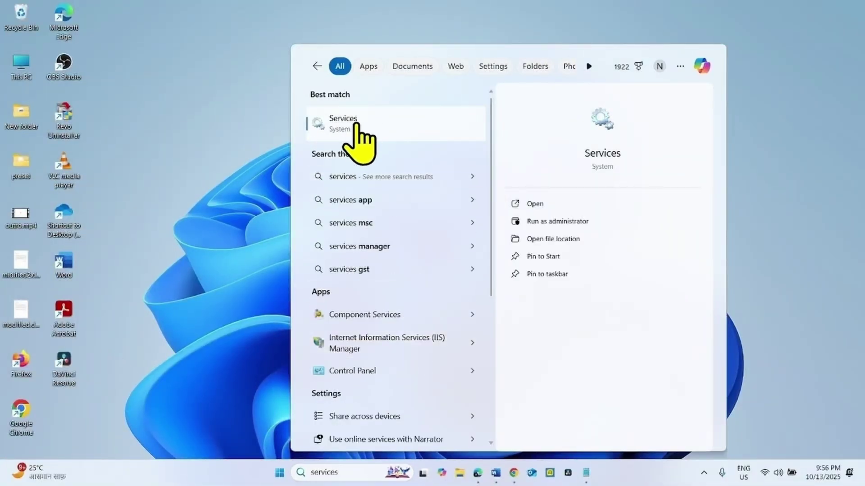
pyautogui.click(356, 126)
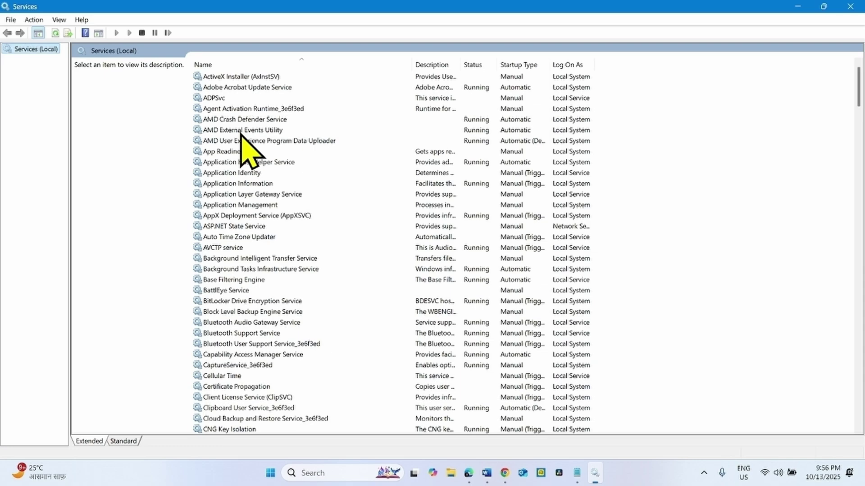
# - Set App Readiness to Automatic startup, start it, and apply the change
pyautogui.click(240, 151)
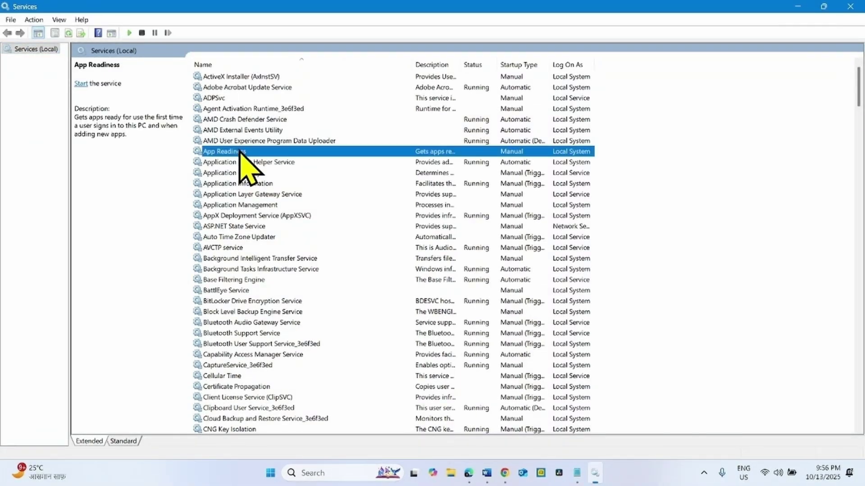
pyautogui.rightClick(240, 154)
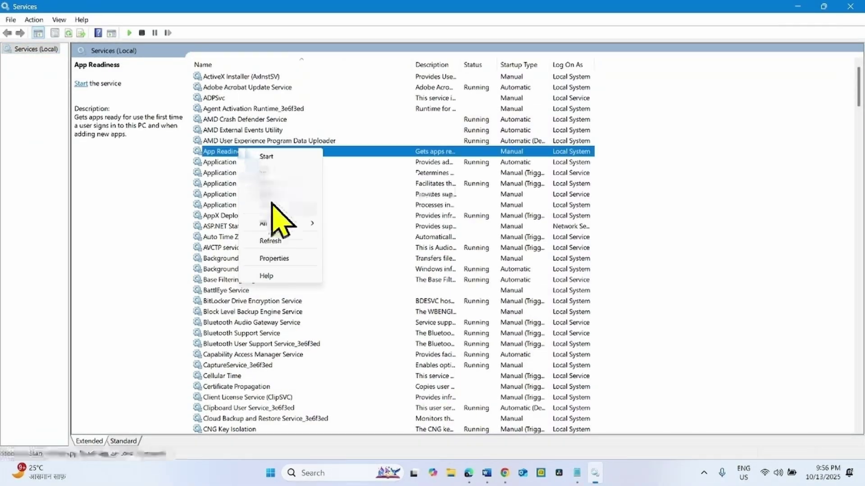
pyautogui.click(285, 259)
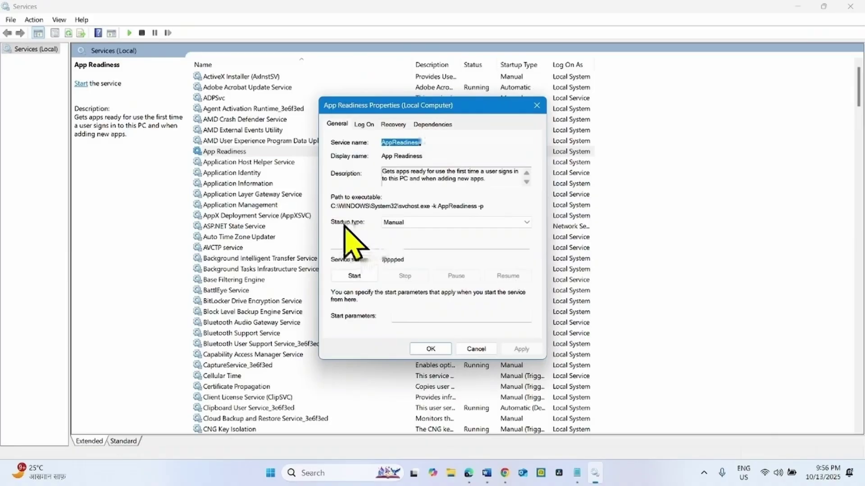
pyautogui.click(426, 223)
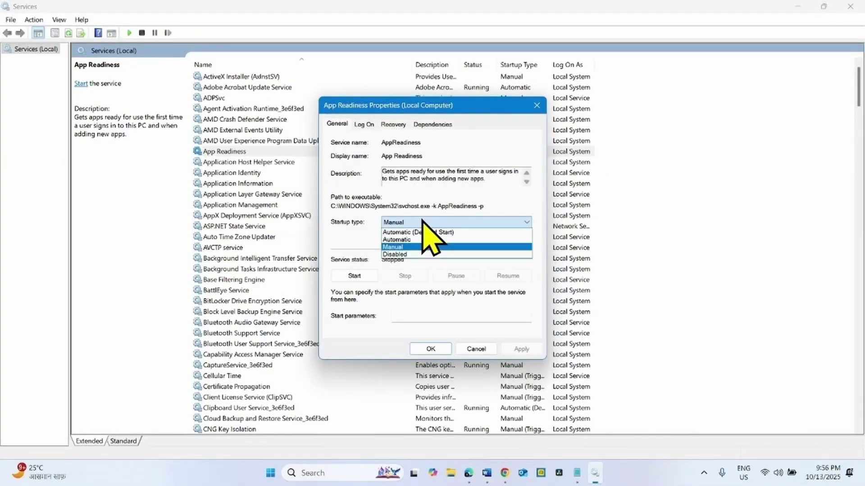
pyautogui.click(397, 240)
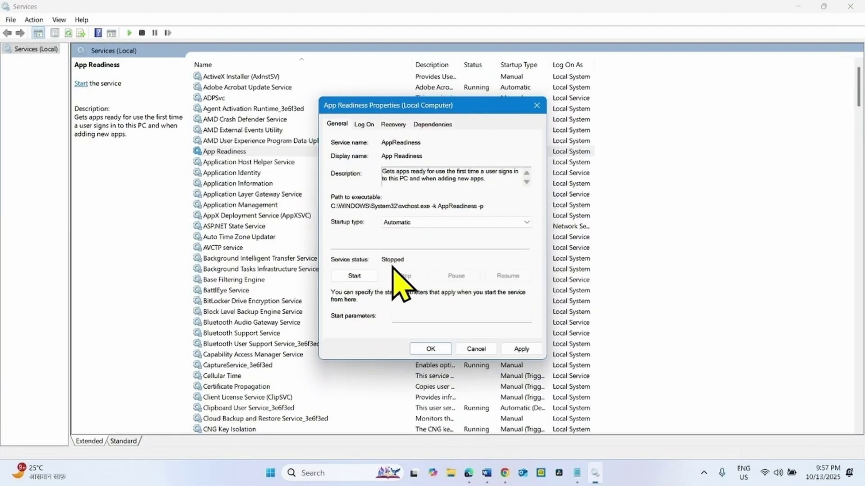
pyautogui.click(353, 276)
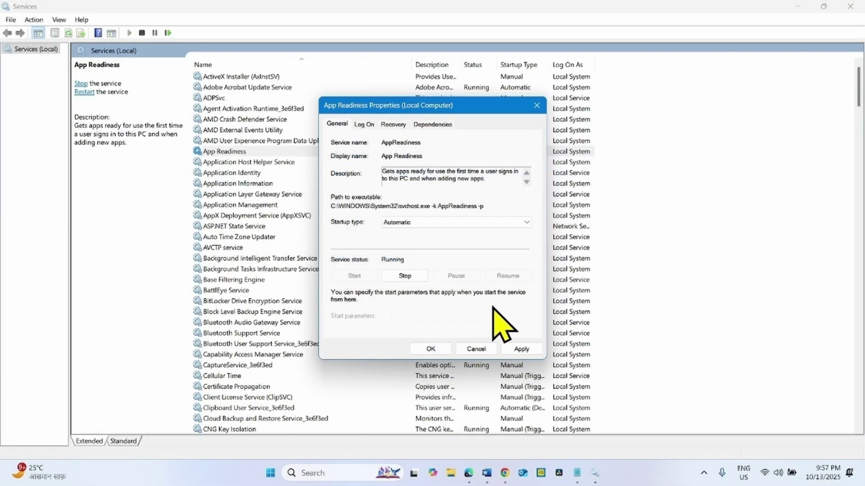
pyautogui.click(513, 350)
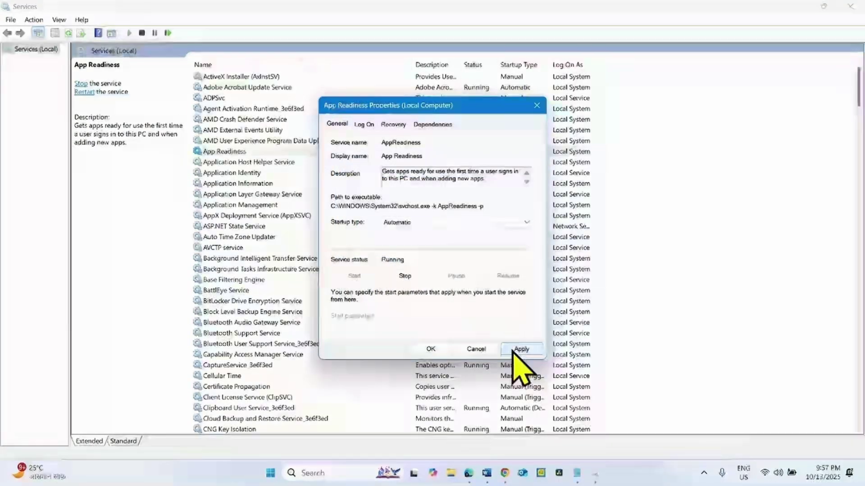
pyautogui.click(428, 349)
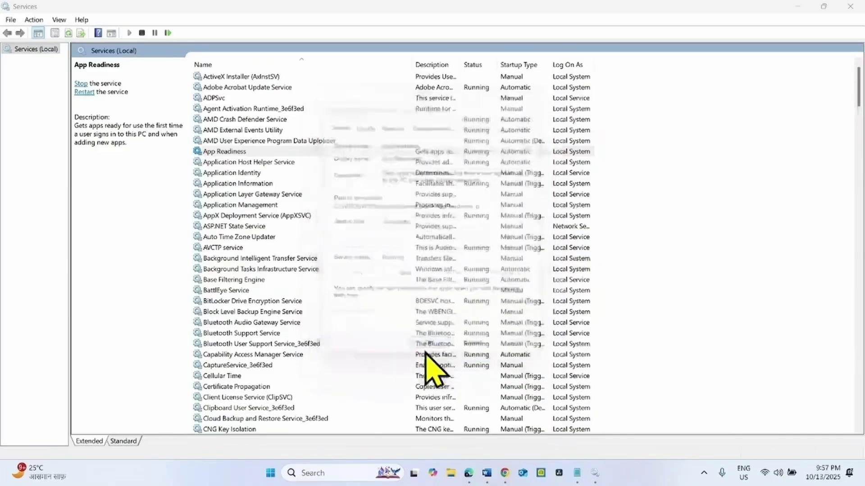
# - Restart the App Readiness service
pyautogui.rightClick(220, 153)
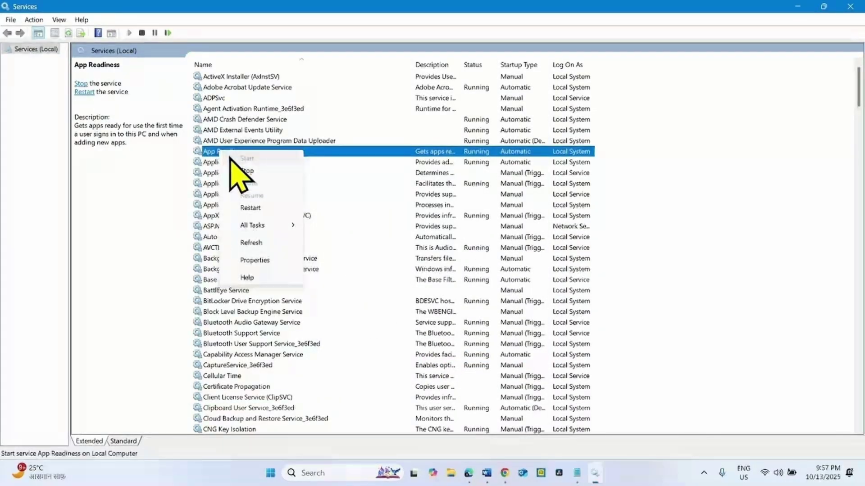
pyautogui.click(250, 207)
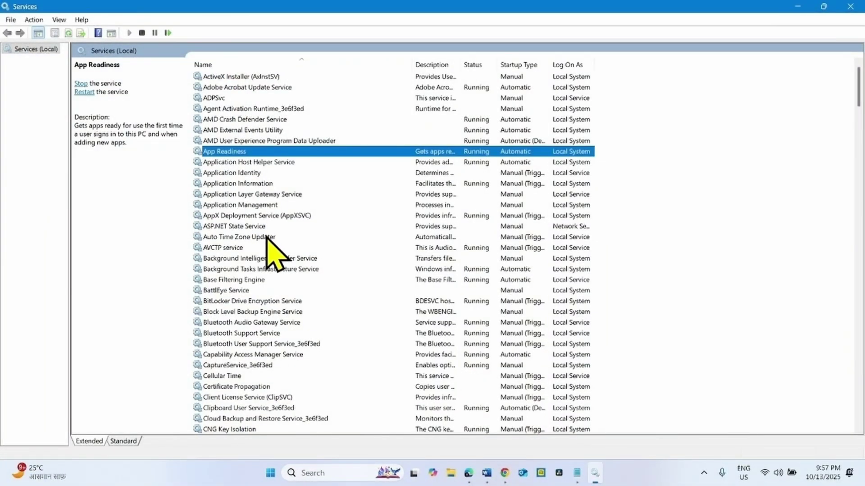
pyautogui.click(259, 258)
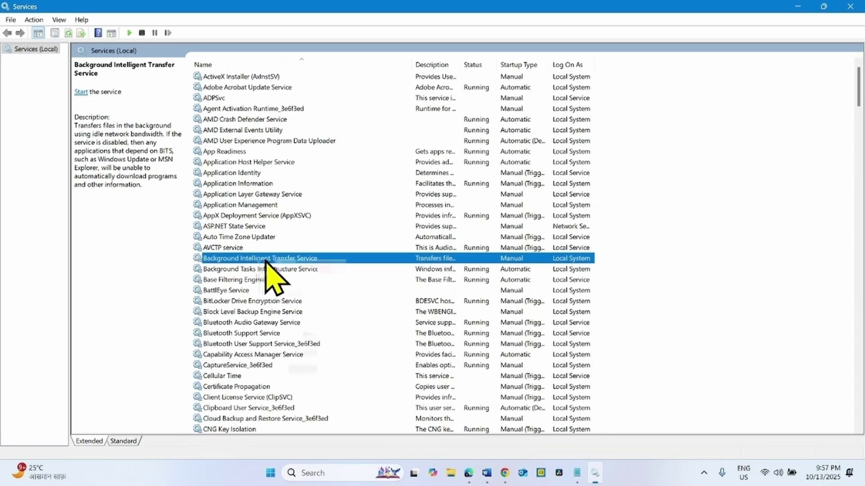
# - Set Background Intelligent Transfer Service to Automatic, start it, then restart it
pyautogui.rightClick(266, 260)
pyautogui.click(303, 370)
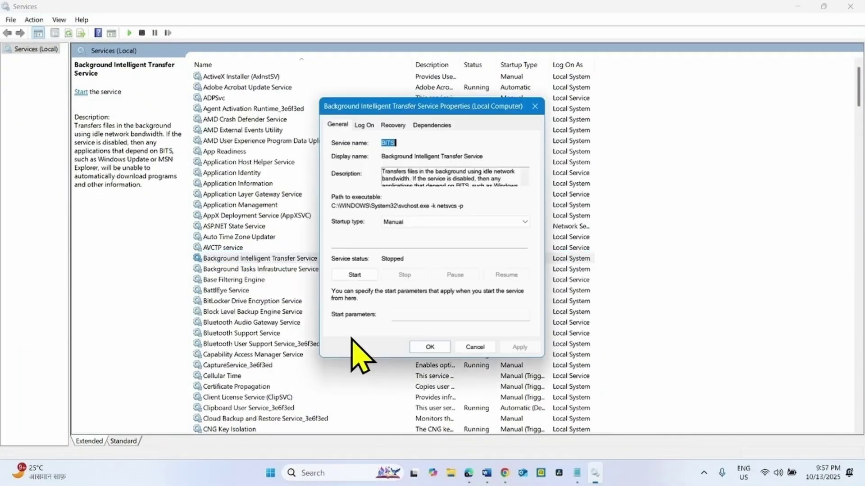
pyautogui.click(407, 221)
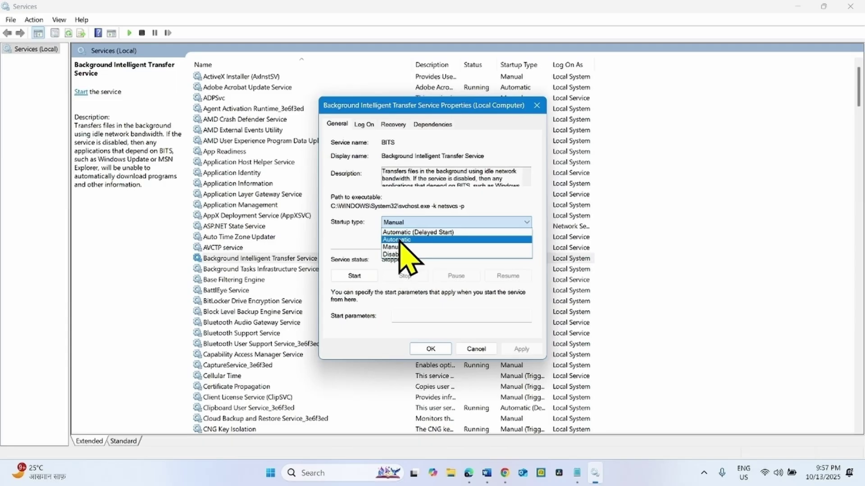
pyautogui.click(399, 239)
pyautogui.click(351, 277)
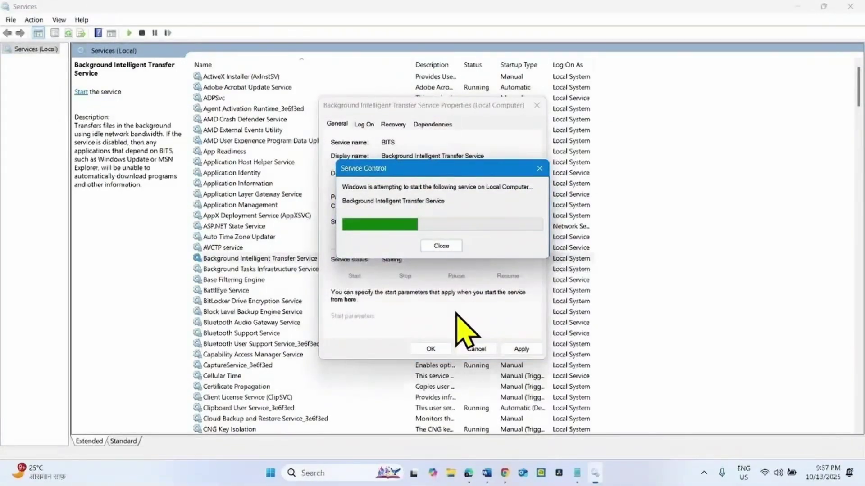
pyautogui.click(435, 349)
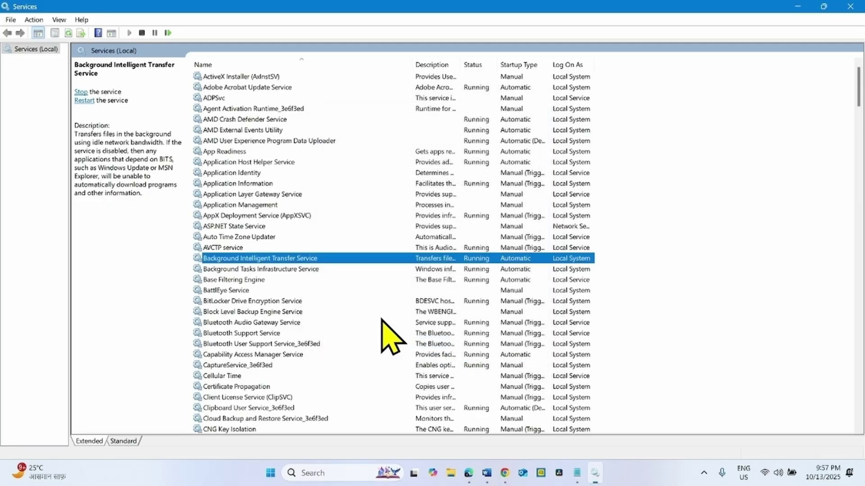
pyautogui.rightClick(224, 258)
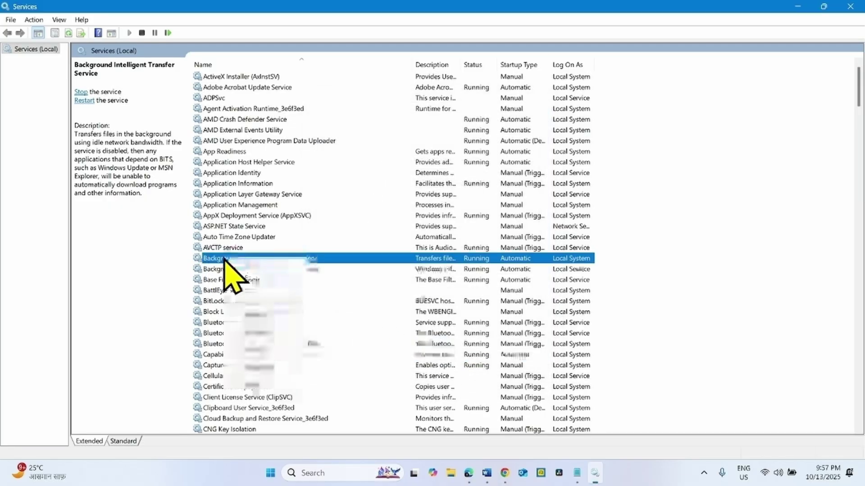
pyautogui.click(254, 315)
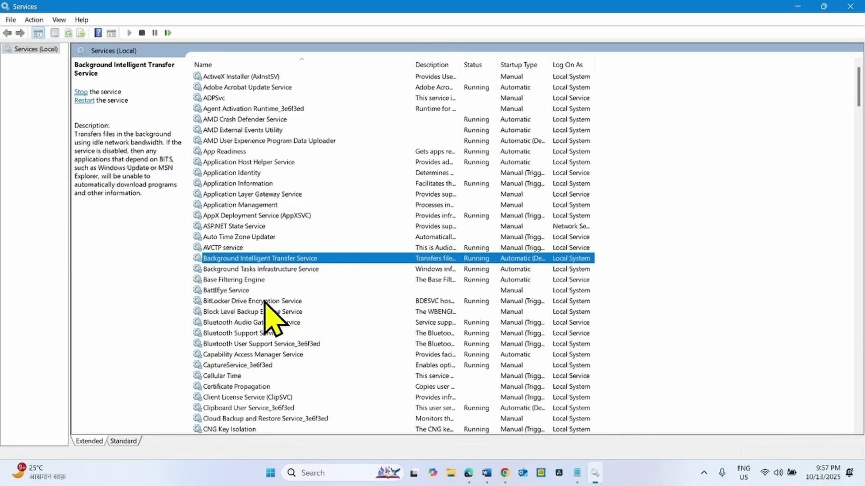
# - Check Cryptographic Services is Automatic and running, then restart it
pyautogui.scroll(-11, 269, 356)
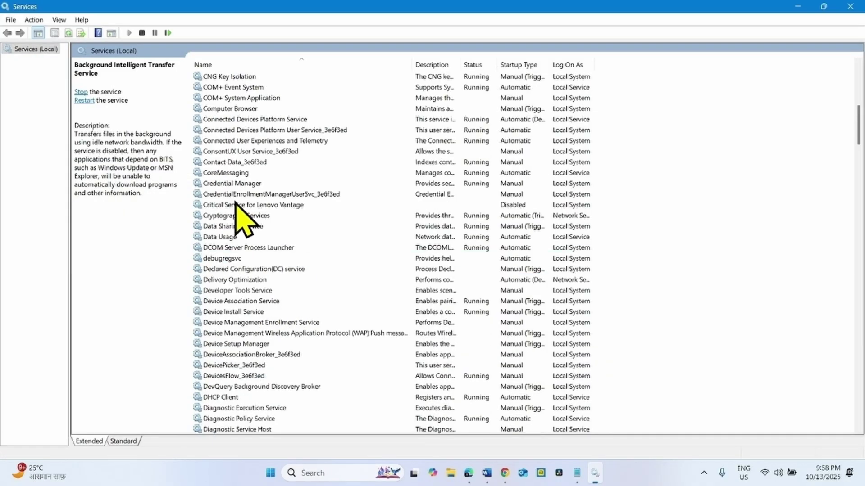
pyautogui.click(230, 216)
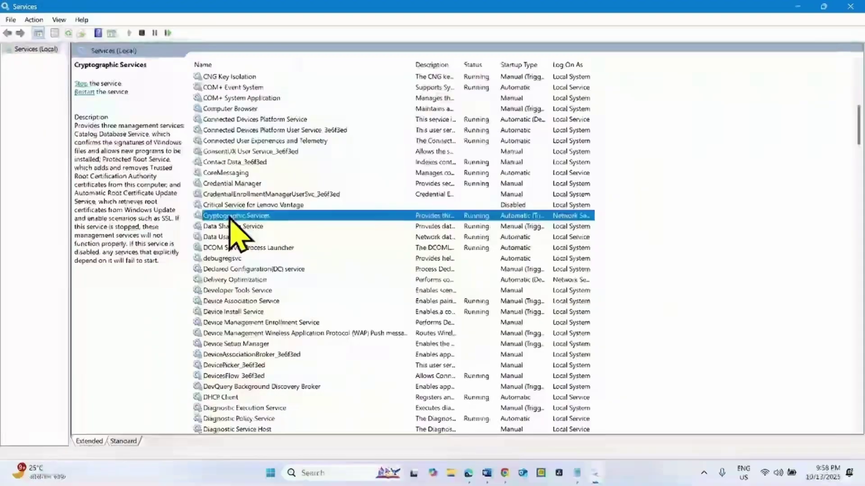
pyautogui.rightClick(234, 218)
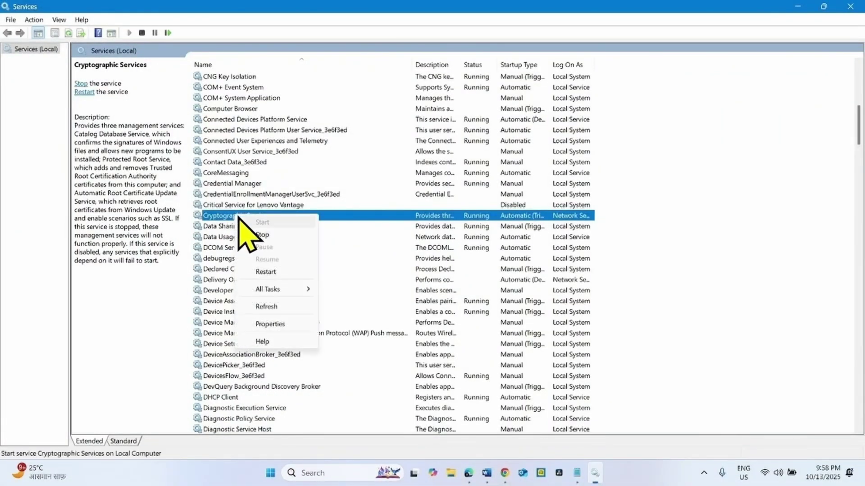
pyautogui.click(266, 325)
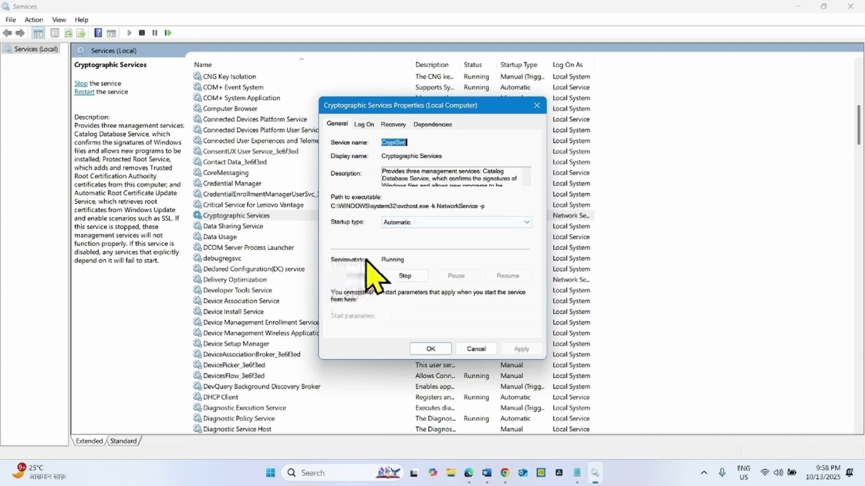
pyautogui.click(429, 349)
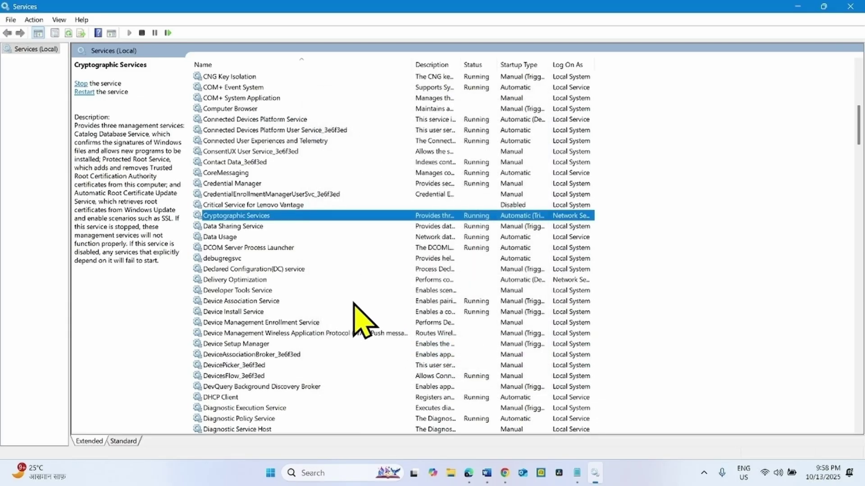
pyautogui.rightClick(239, 216)
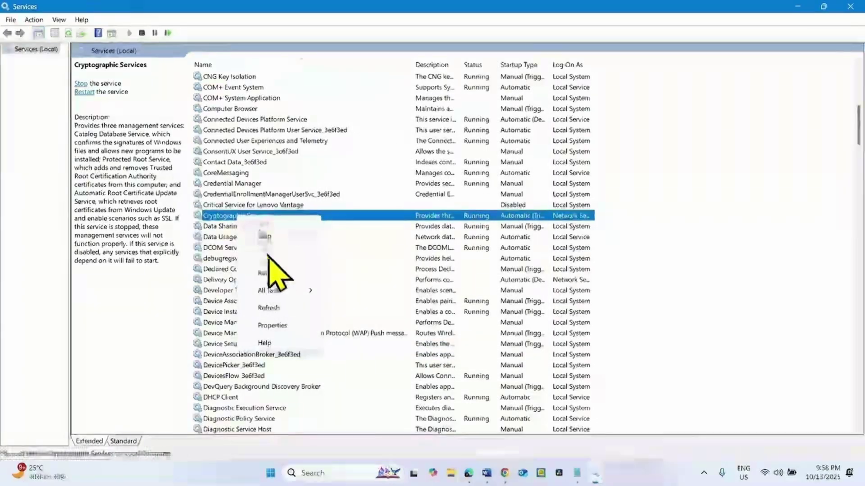
pyautogui.click(269, 272)
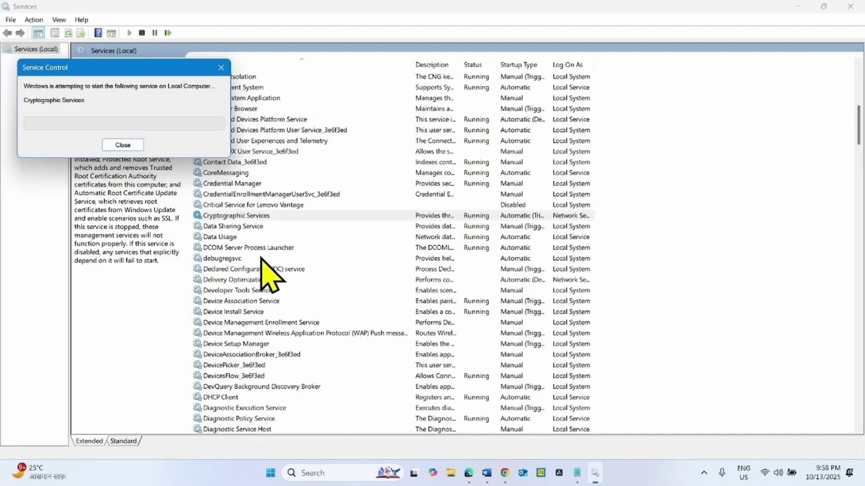
pyautogui.scroll(-20, 269, 272)
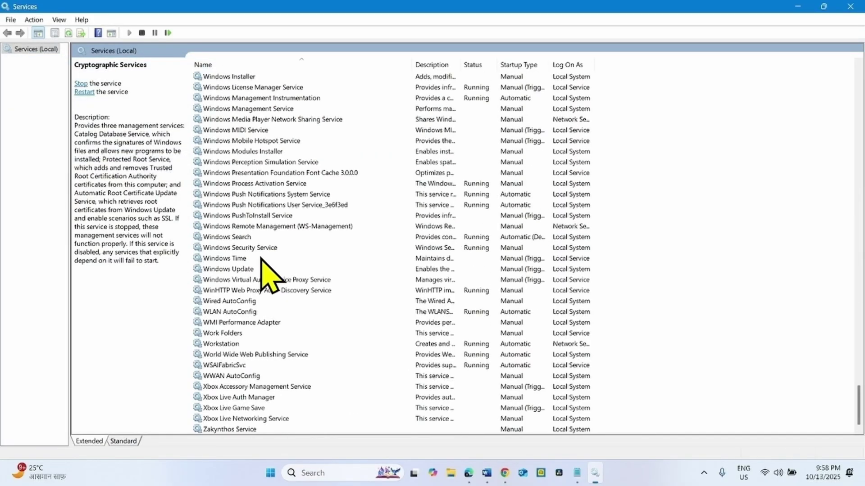
# - Set the Windows Update service to Automatic, start and apply it, then restart it
pyautogui.click(228, 269)
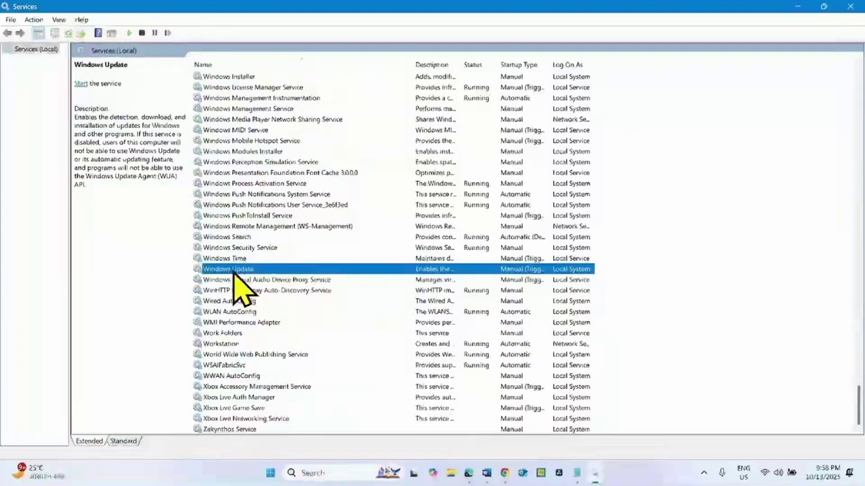
pyautogui.rightClick(234, 270)
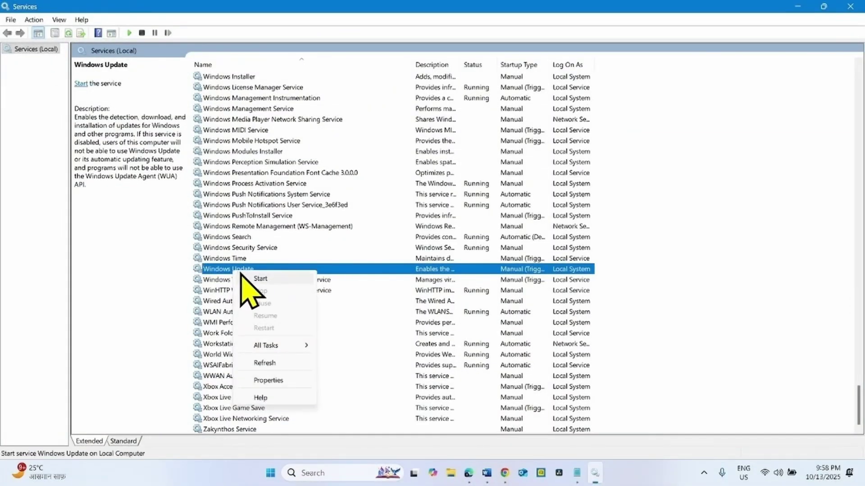
pyautogui.click(269, 380)
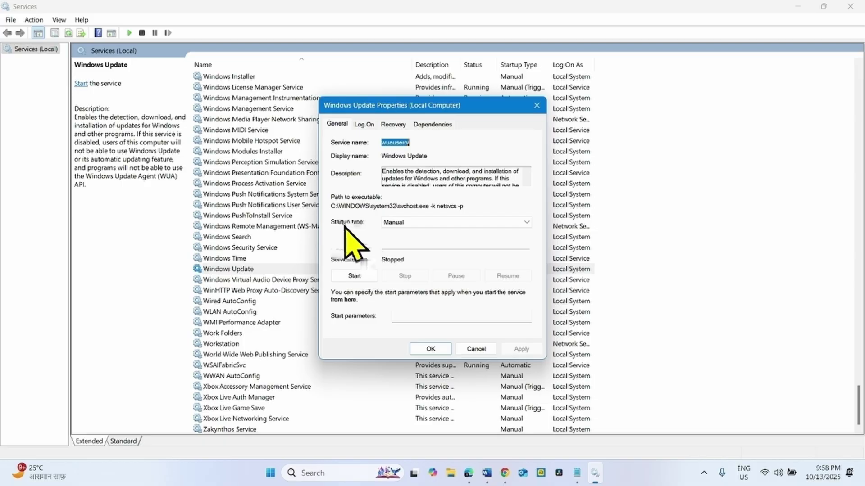
pyautogui.click(395, 223)
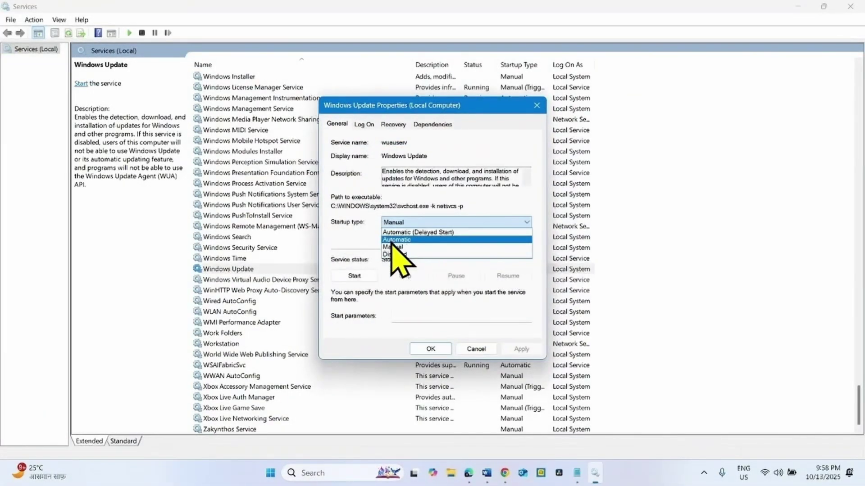
pyautogui.click(391, 241)
pyautogui.click(349, 278)
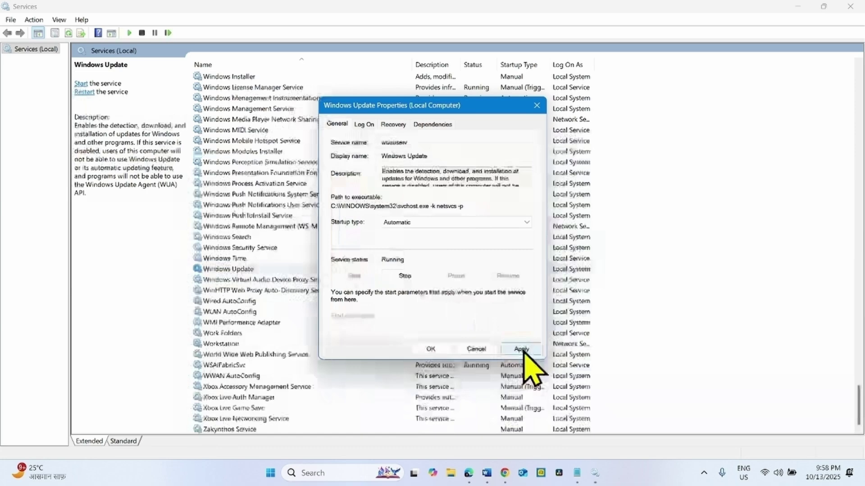
pyautogui.click(521, 349)
pyautogui.click(429, 348)
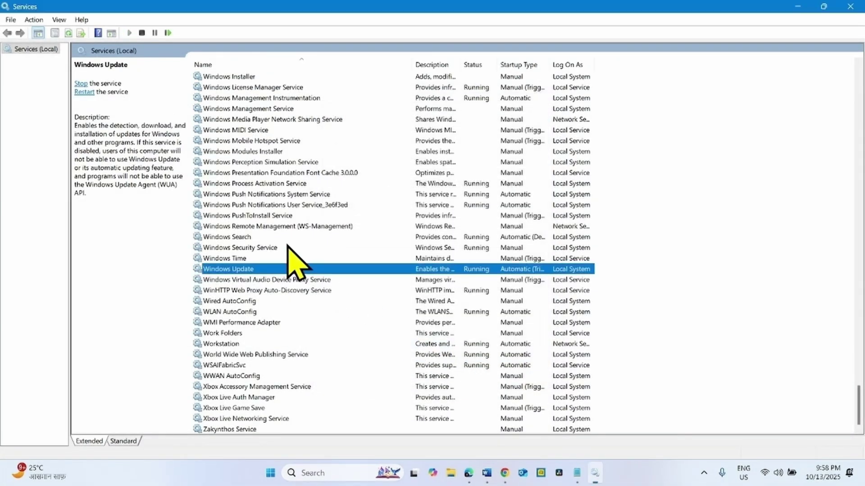
pyautogui.rightClick(233, 271)
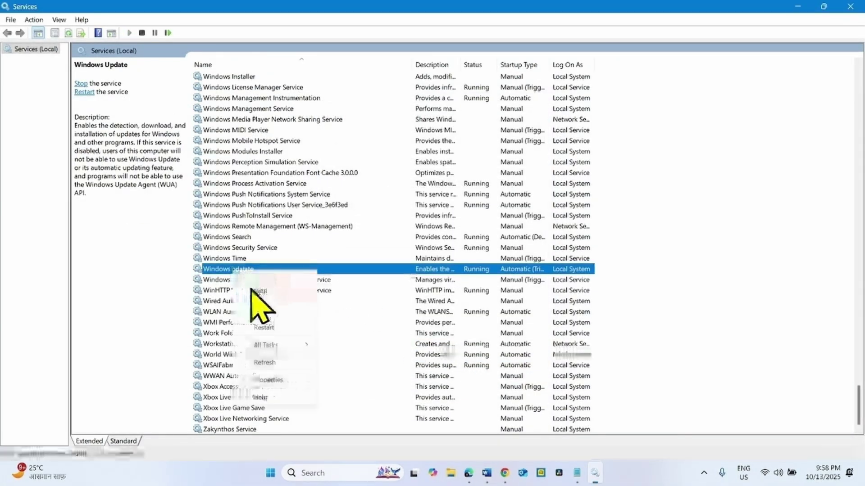
pyautogui.click(265, 330)
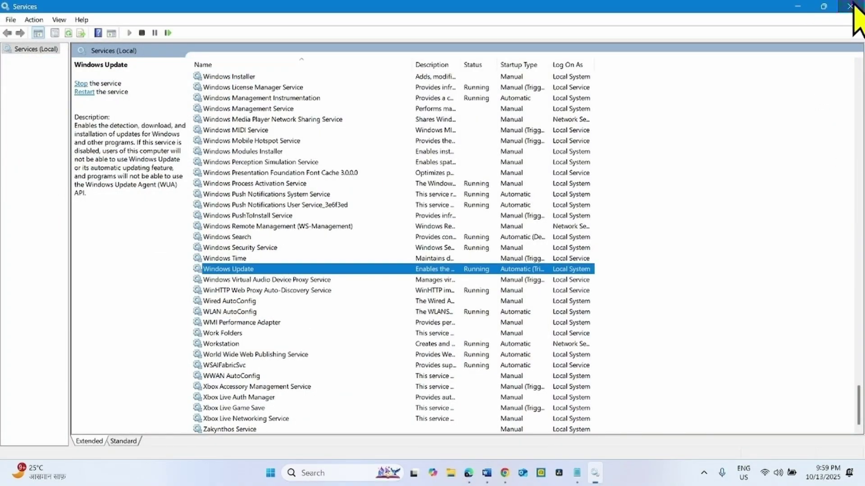
# - Close Services and run Check for updates on the Settings Windows Update page
pyautogui.click(852, 5)
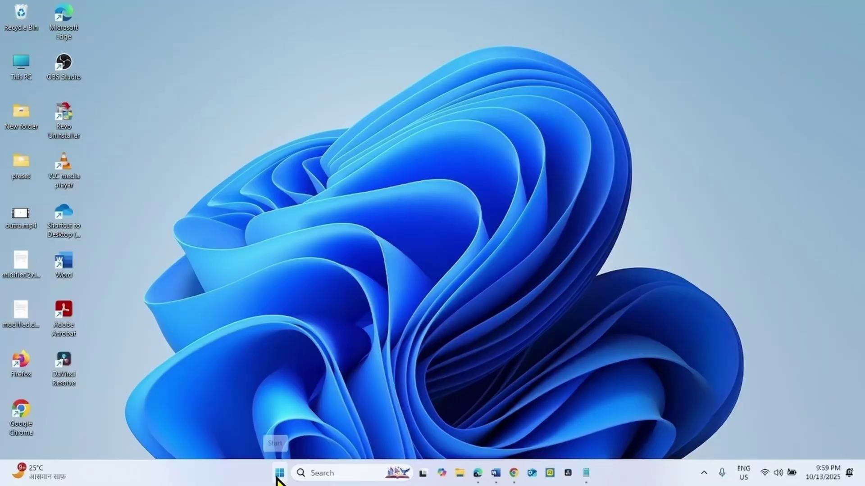
pyautogui.click(278, 475)
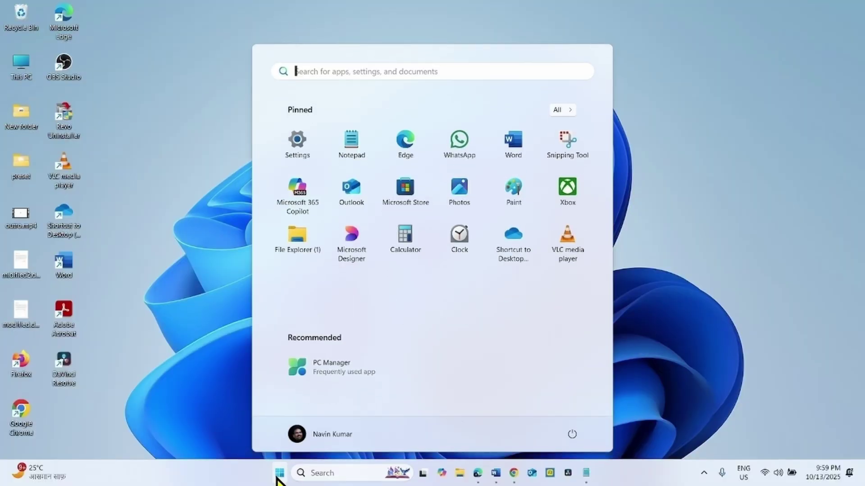
pyautogui.click(295, 147)
pyautogui.click(61, 341)
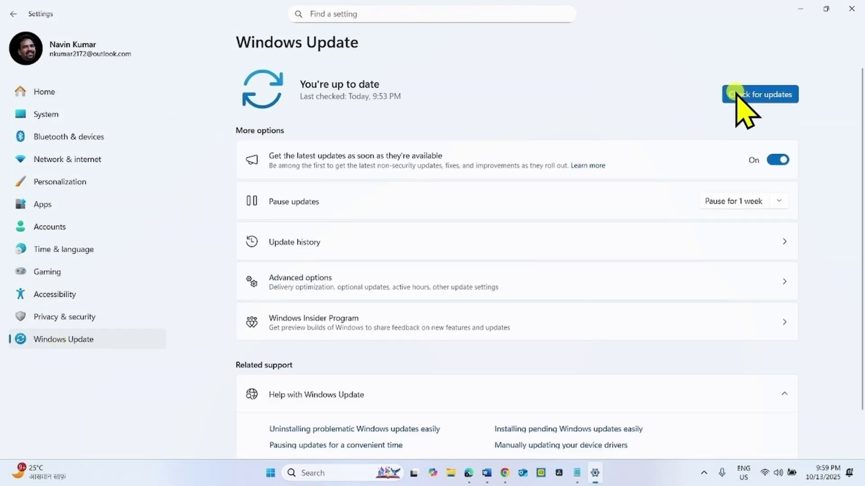
pyautogui.click(741, 97)
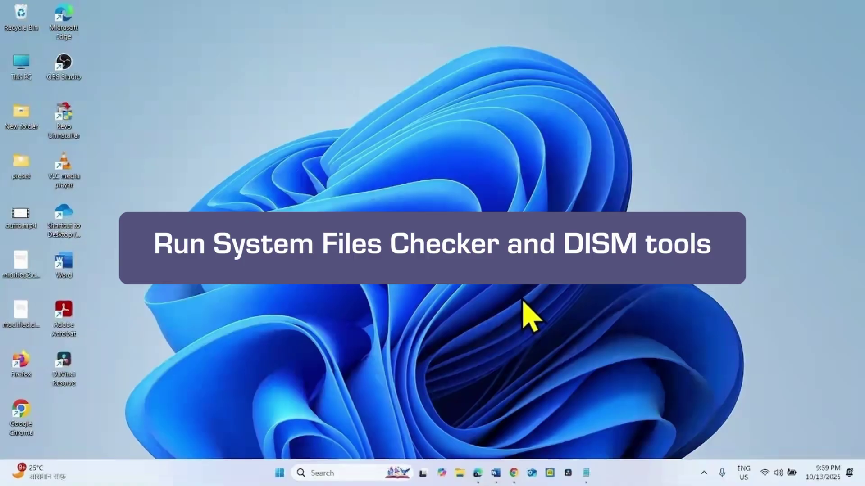
# - Launch Command Prompt as administrator from a 'cmd' search
pyautogui.click(326, 471)
pyautogui.write('cmd')
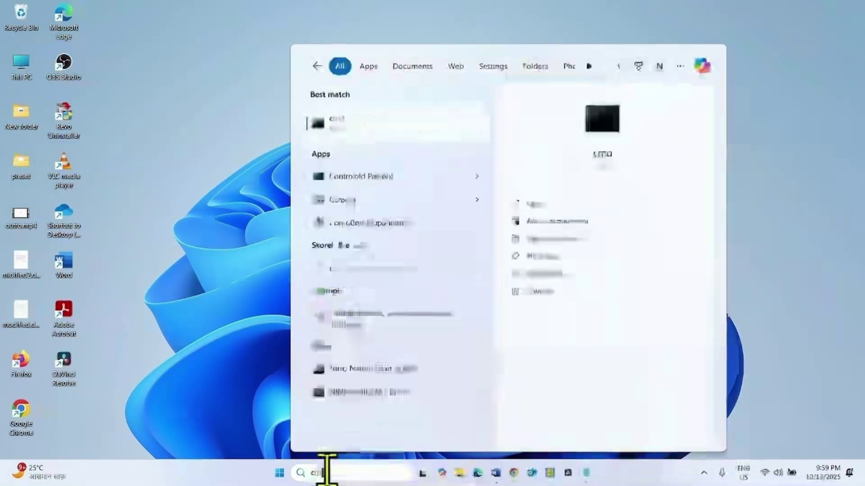
pyautogui.rightClick(367, 176)
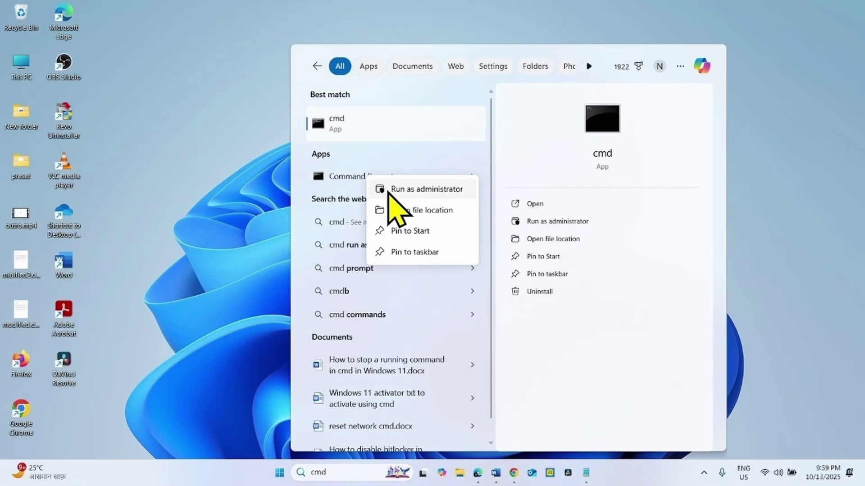
pyautogui.click(405, 189)
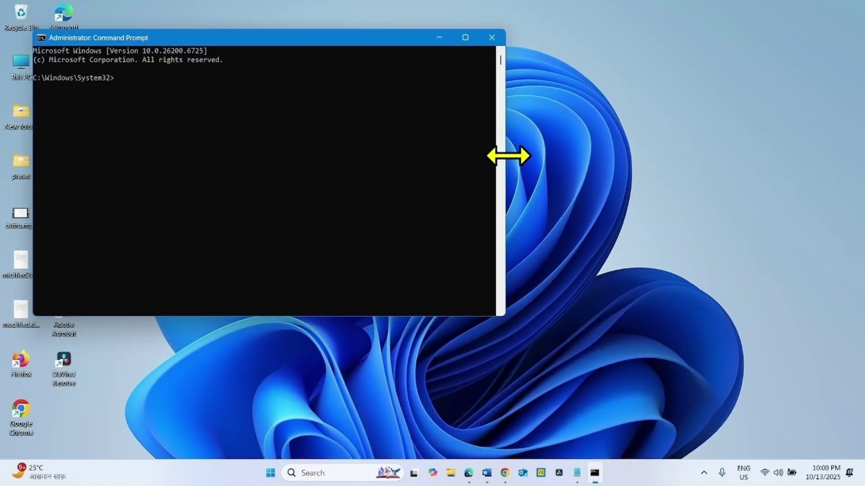
pyautogui.moveTo(508, 156); pyautogui.dragTo(437, 158)
# - Copy SFC /SCANNOW from the notes and run it in the administrator console
pyautogui.click(576, 473)
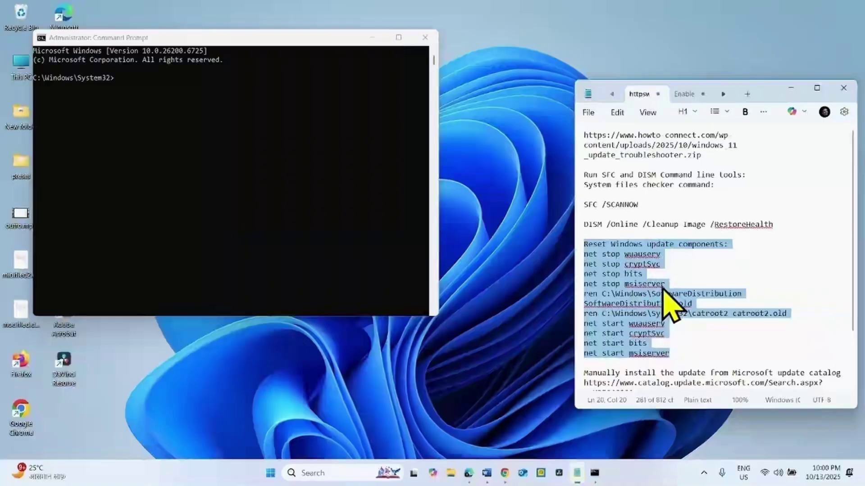
pyautogui.click(662, 203)
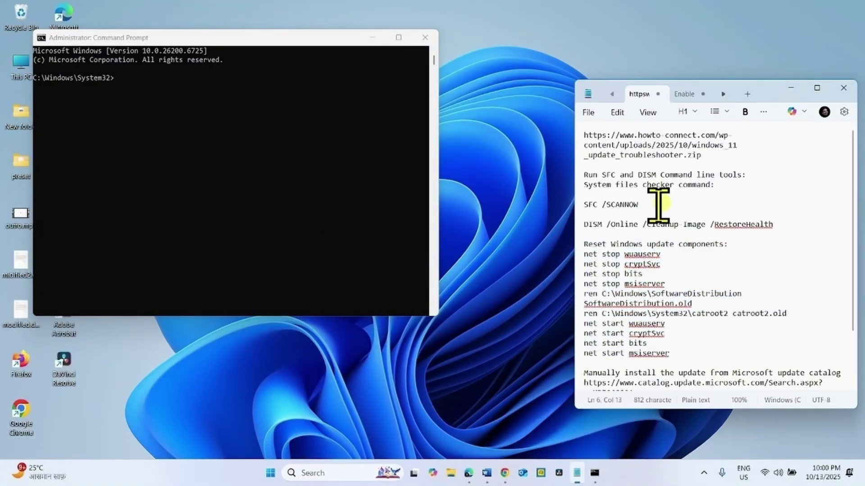
pyautogui.moveTo(651, 204); pyautogui.dragTo(559, 200)
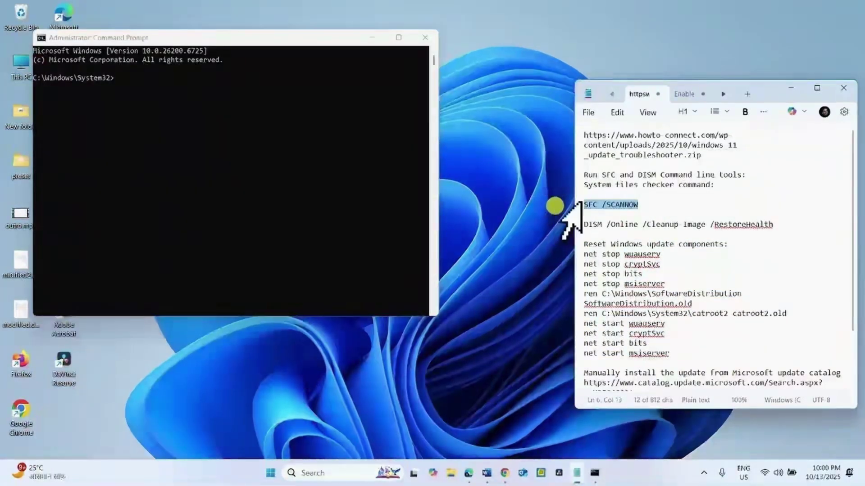
pyautogui.rightClick(591, 203)
pyautogui.click(650, 225)
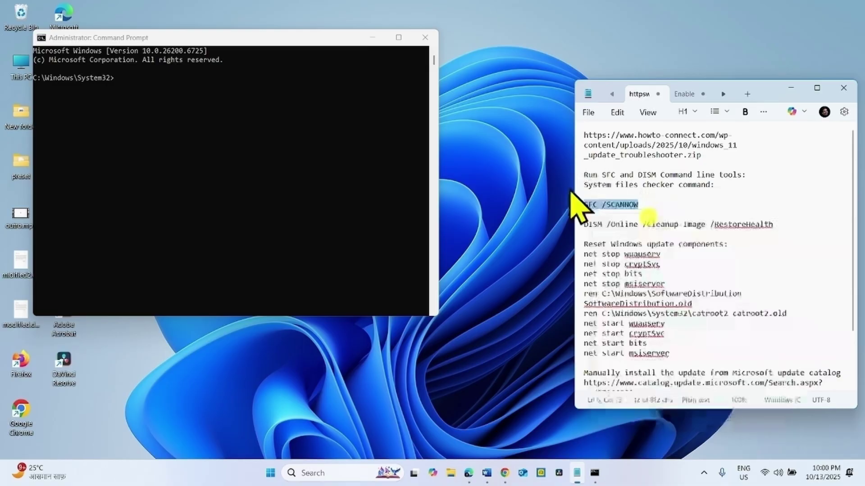
pyautogui.click(127, 79)
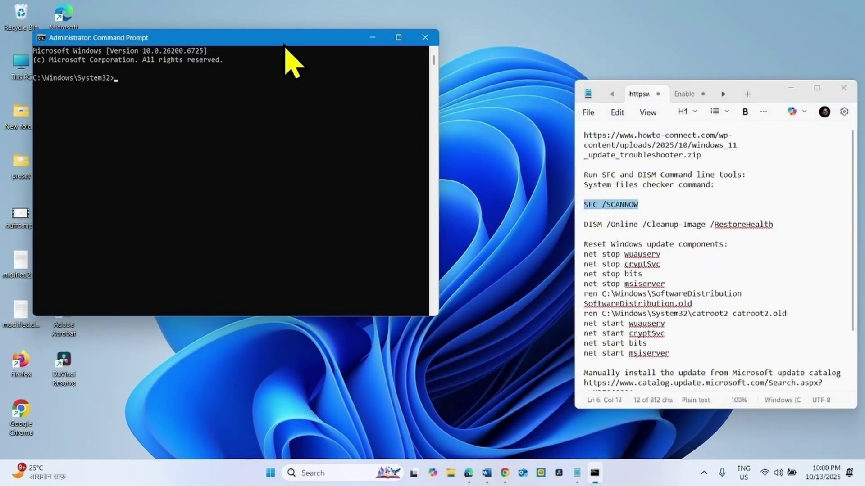
pyautogui.moveTo(289, 40); pyautogui.dragTo(387, 105)
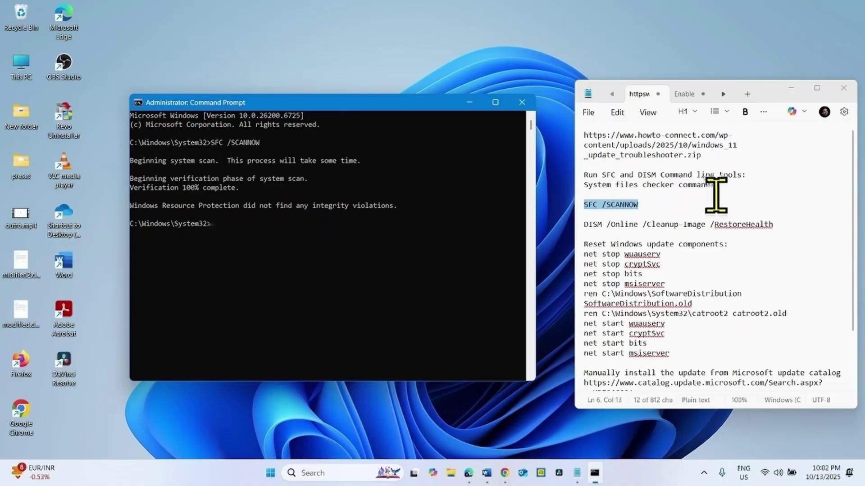
pyautogui.moveTo(774, 224); pyautogui.dragTo(571, 224)
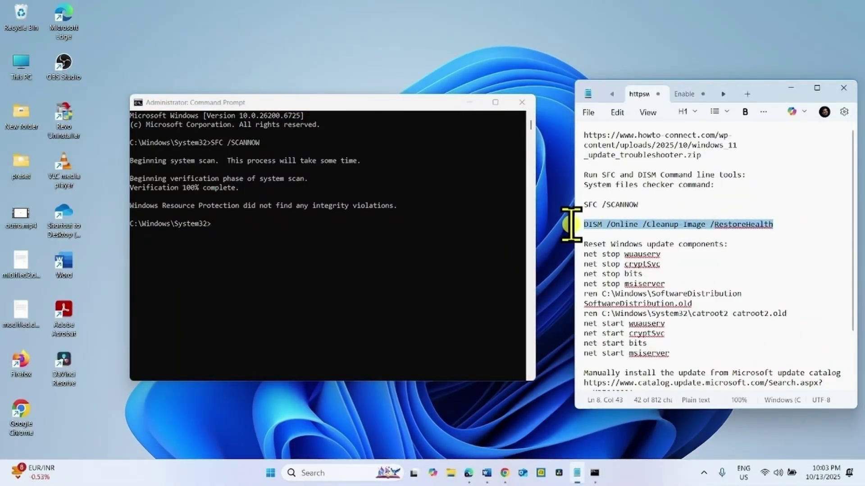
# - Copy DISM /Online /Cleanup-Image /RestoreHealth into the admin console and run it
pyautogui.rightClick(588, 224)
pyautogui.click(648, 247)
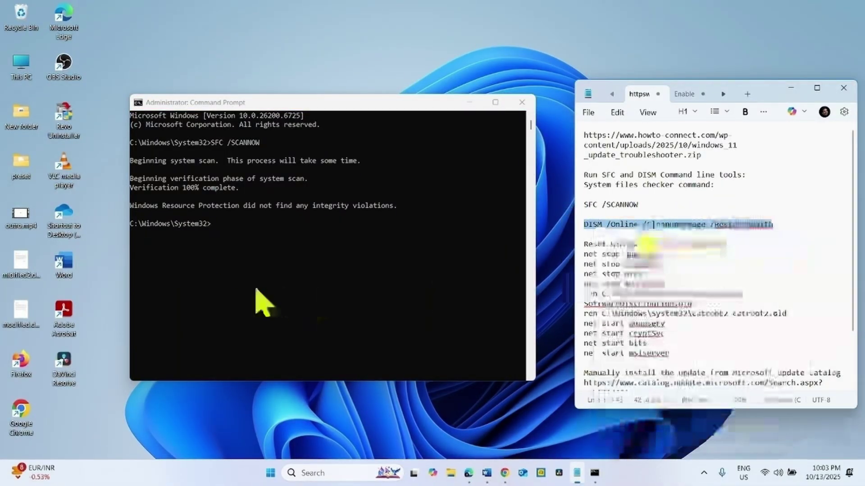
pyautogui.click(221, 229)
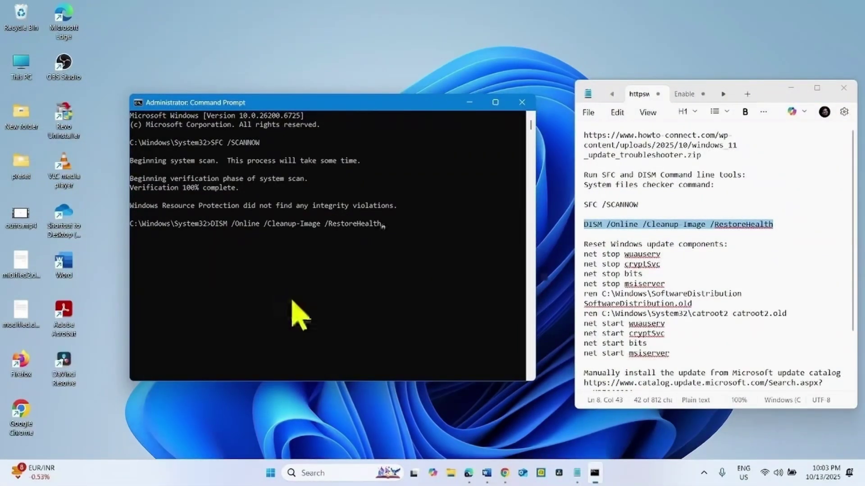
pyautogui.press('Return')
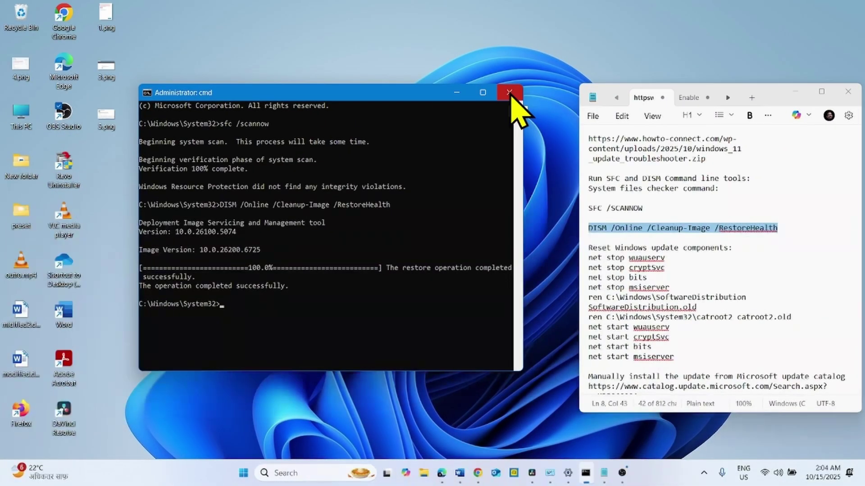
# - Close the console, minimise the notes, and Google 'windows 11 download' in a maximised Chrome window
pyautogui.click(509, 93)
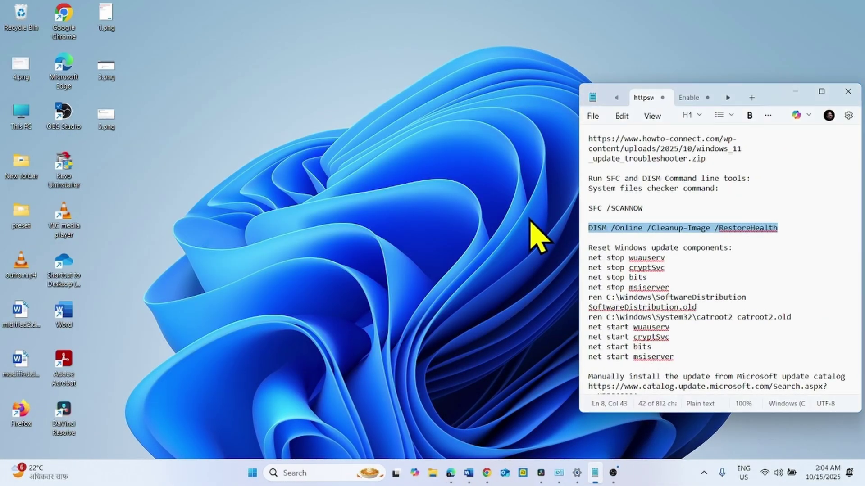
pyautogui.click(796, 92)
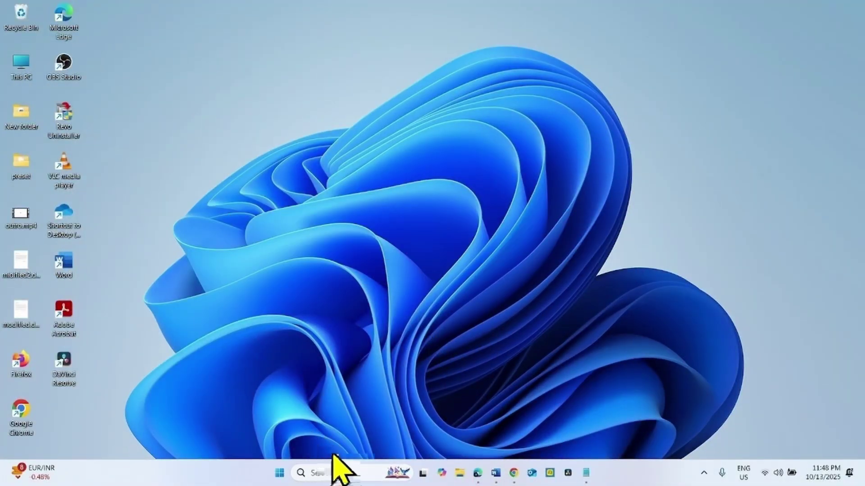
pyautogui.rightClick(516, 478)
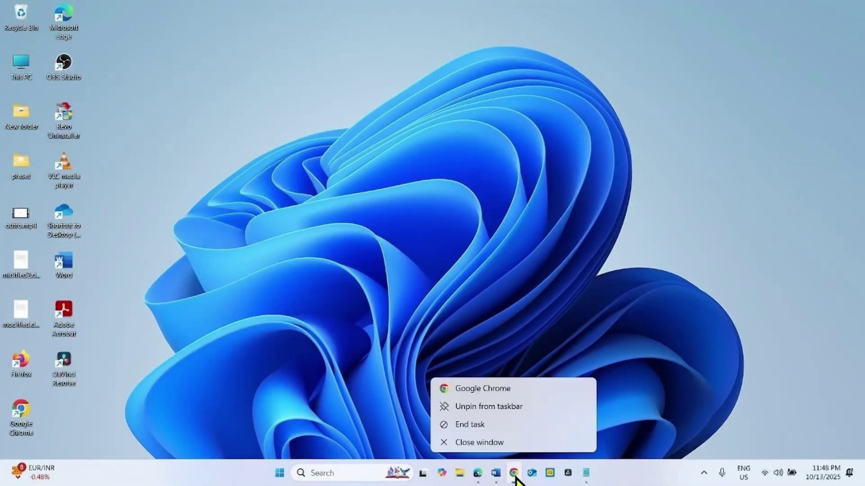
pyautogui.click(502, 392)
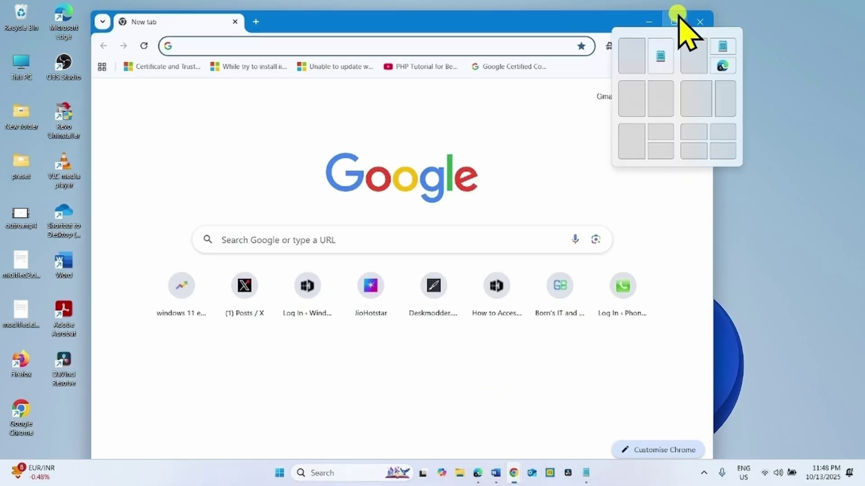
pyautogui.click(675, 21)
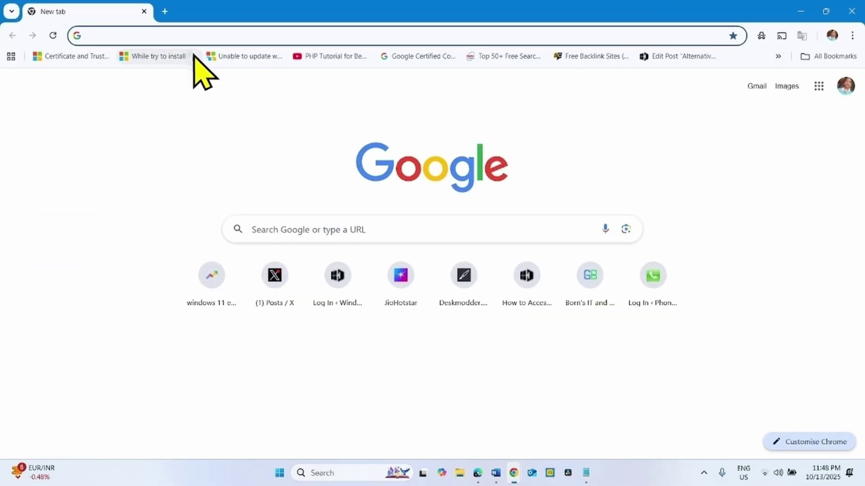
pyautogui.write('window')
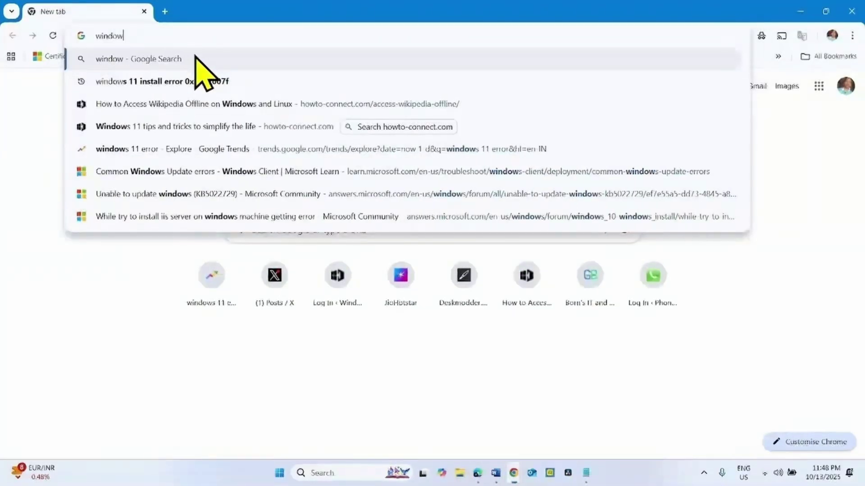
pyautogui.write('s 11 download')
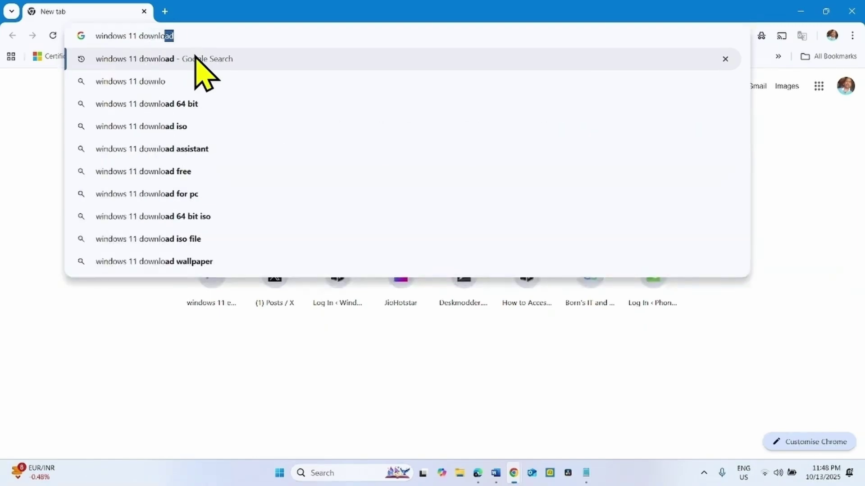
pyautogui.click(198, 61)
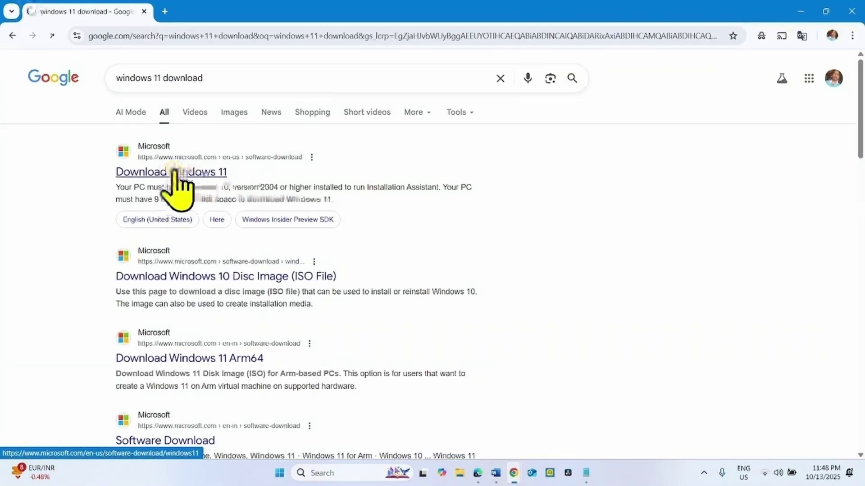
# - Open Microsoft's Download Windows 11 page and confirm the multi-edition ISO for x64 devices
pyautogui.click(176, 172)
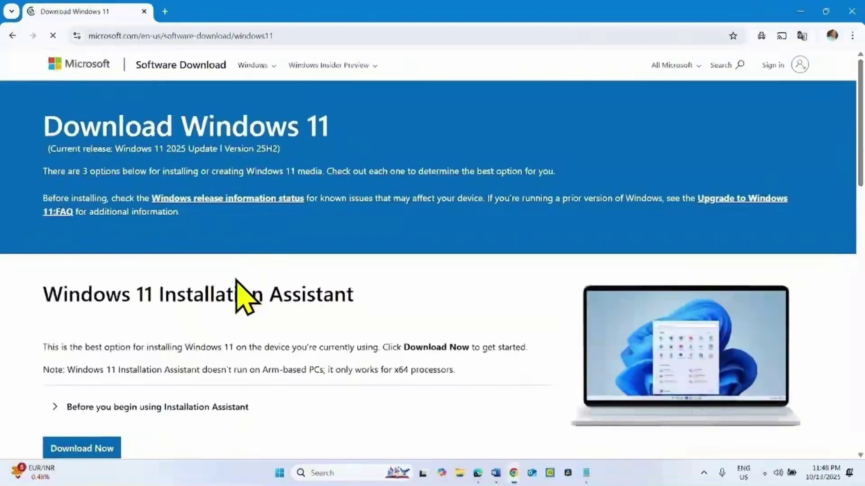
pyautogui.scroll(-8, 251, 324)
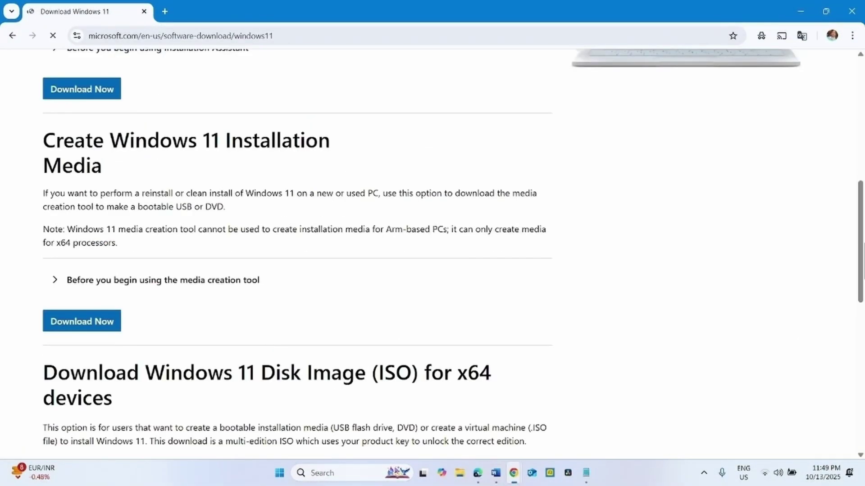
pyautogui.scroll(-4, 75, 187)
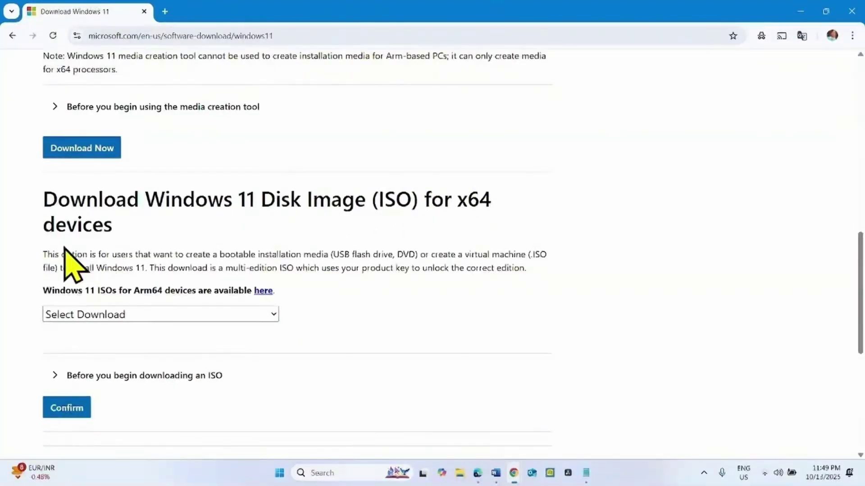
pyautogui.click(78, 315)
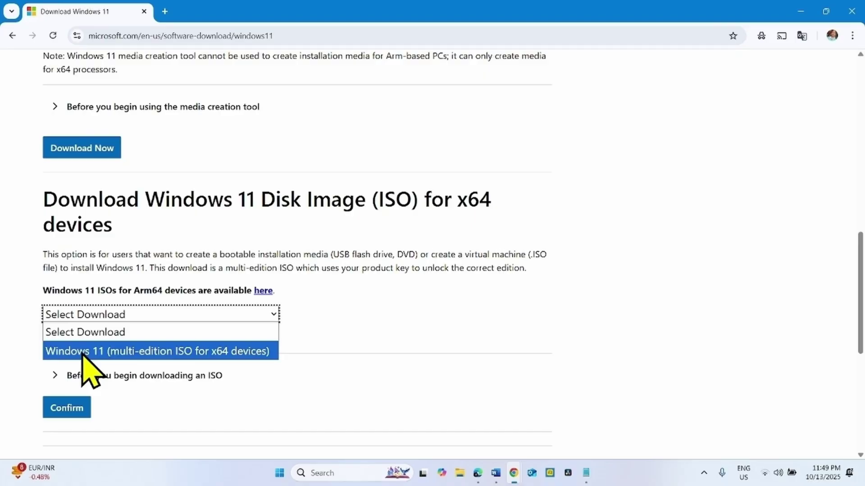
pyautogui.click(82, 351)
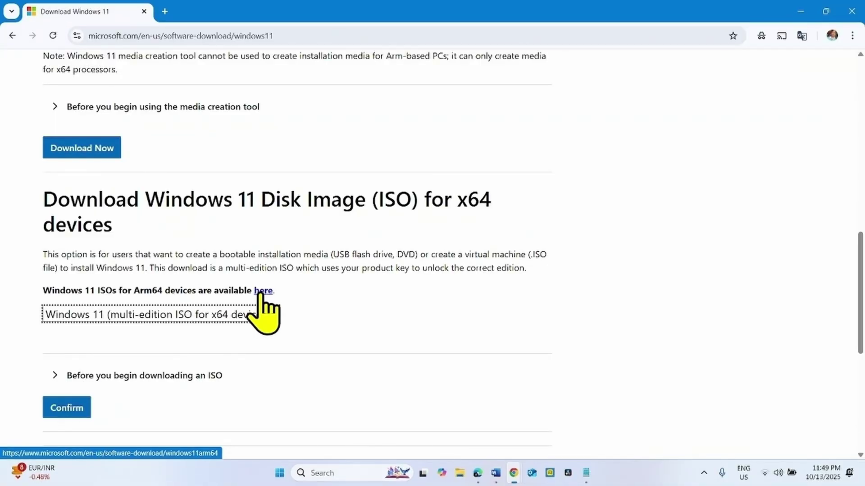
pyautogui.click(70, 408)
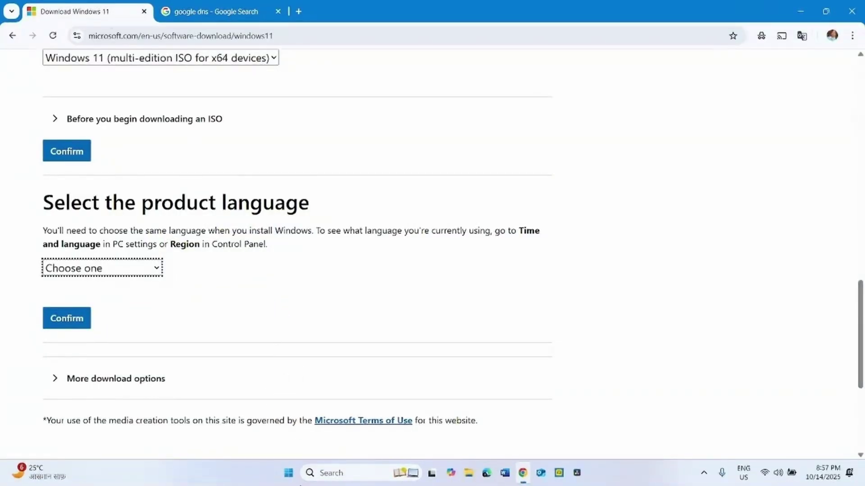
pyautogui.click(289, 473)
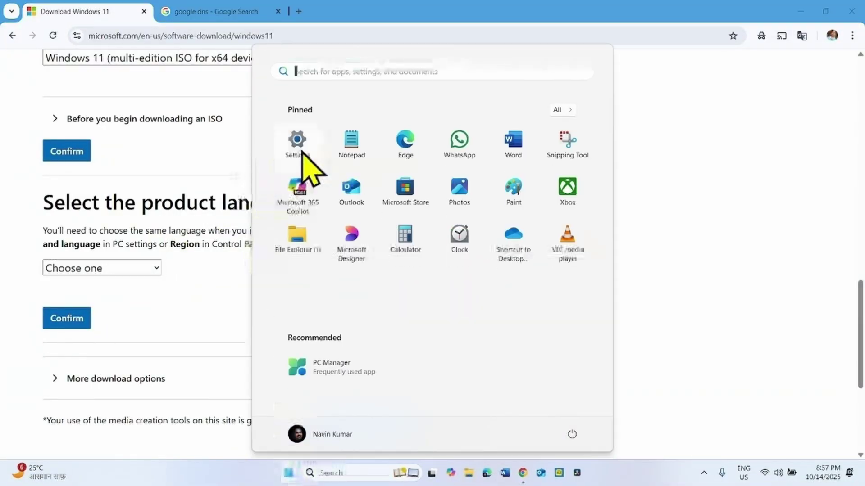
pyautogui.click(298, 183)
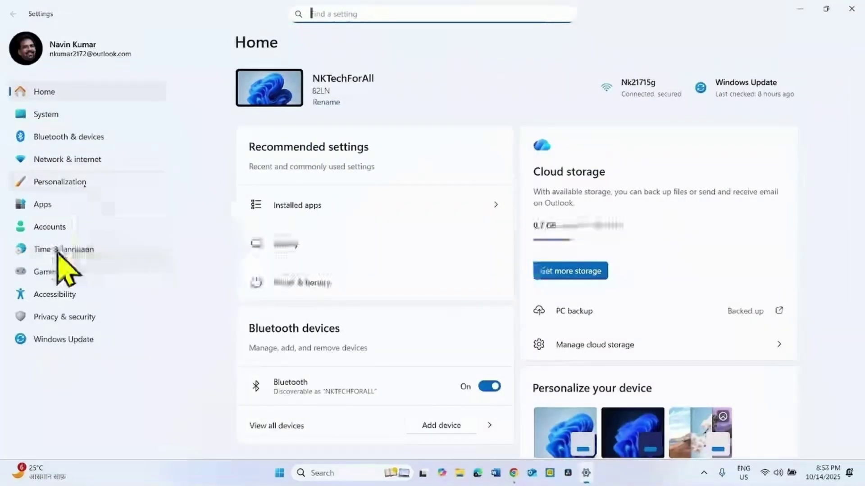
pyautogui.click(63, 261)
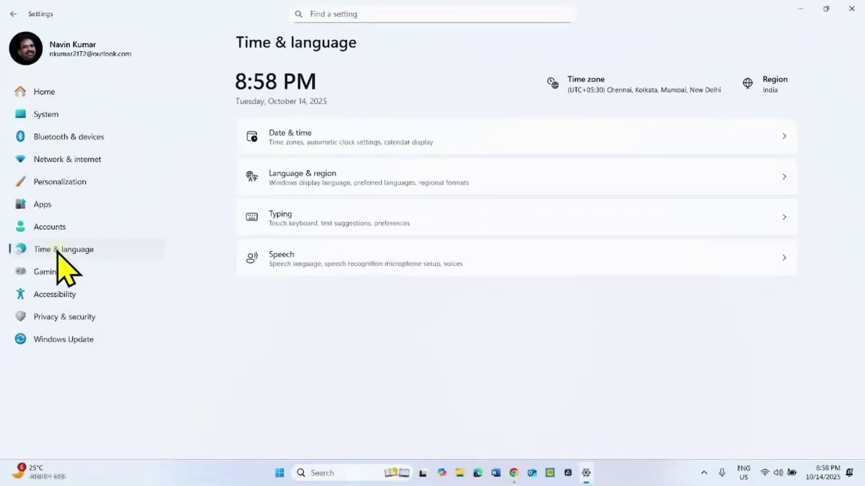
pyautogui.click(315, 185)
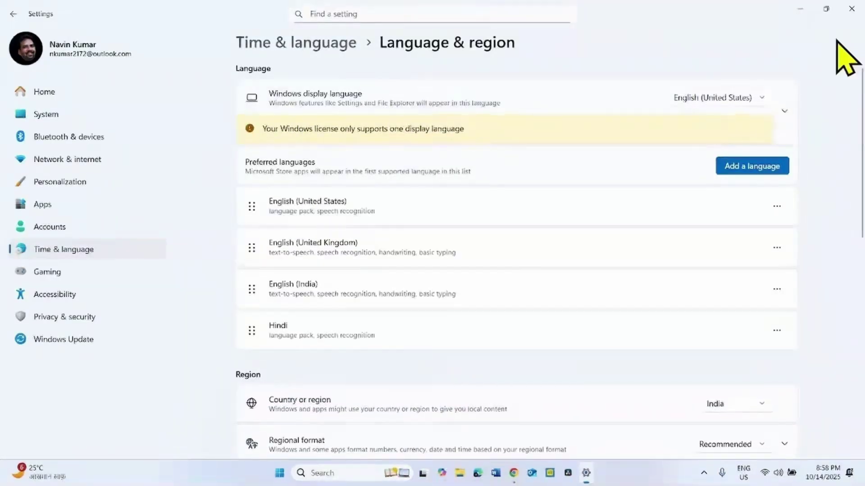
pyautogui.click(849, 5)
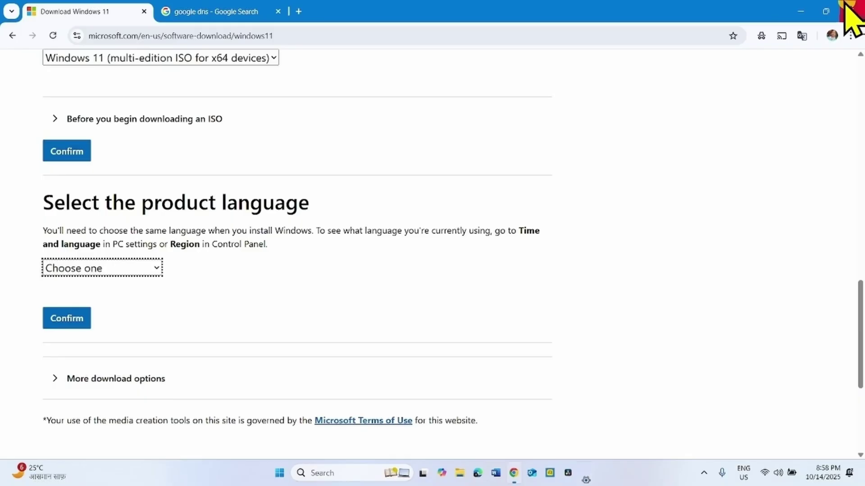
# - Choose English (United States) as the product language and confirm it
pyautogui.click(81, 269)
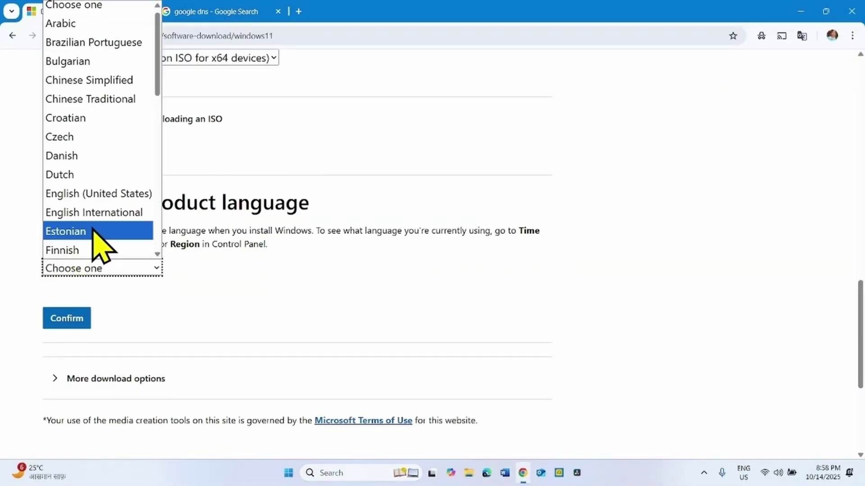
pyautogui.click(98, 194)
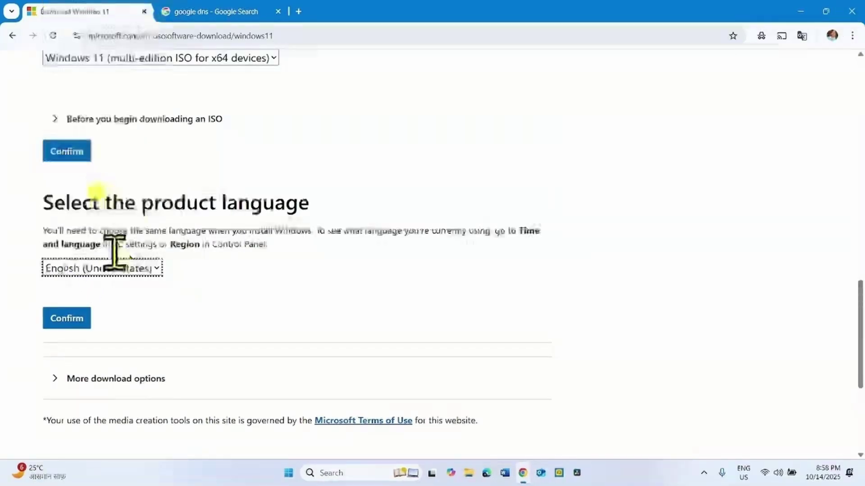
pyautogui.click(63, 319)
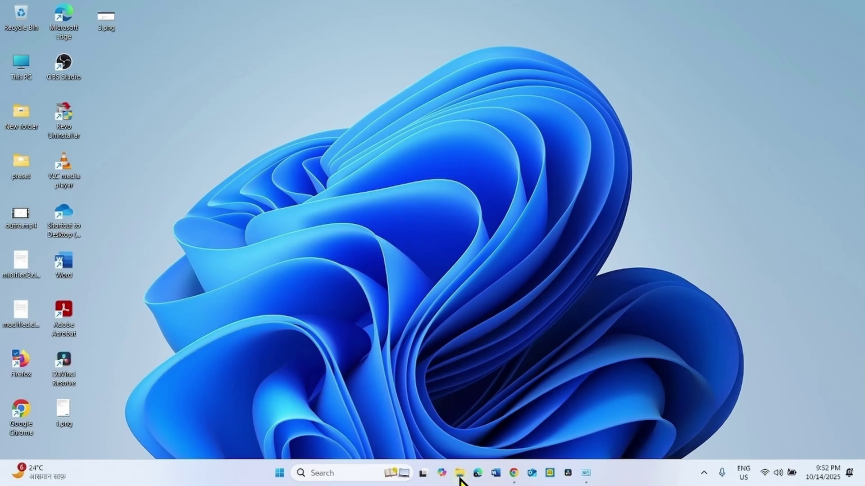
# - Mount the downloaded Windows 11 ISO from Downloads as DVD Drive (E:) and run its setup.exe
pyautogui.click(459, 478)
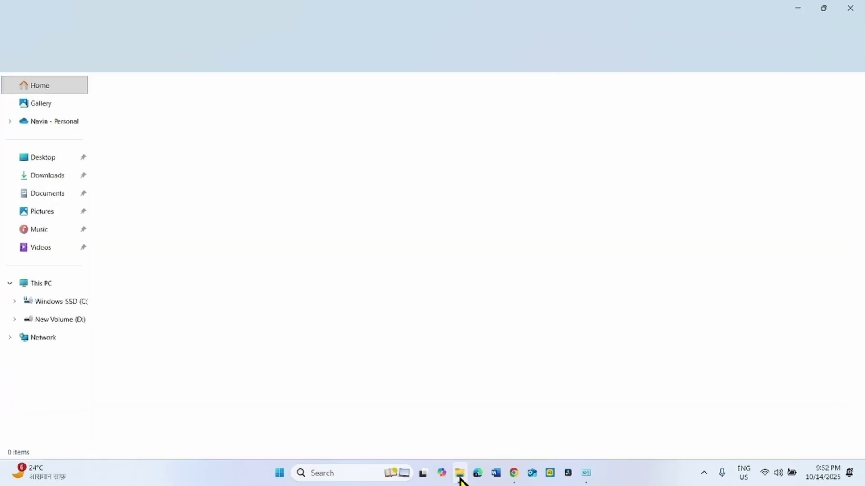
pyautogui.click(21, 176)
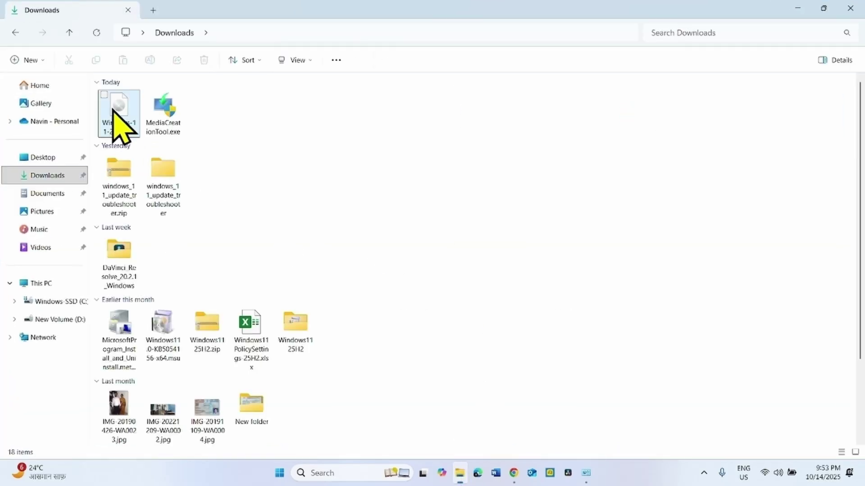
pyautogui.rightClick(112, 105)
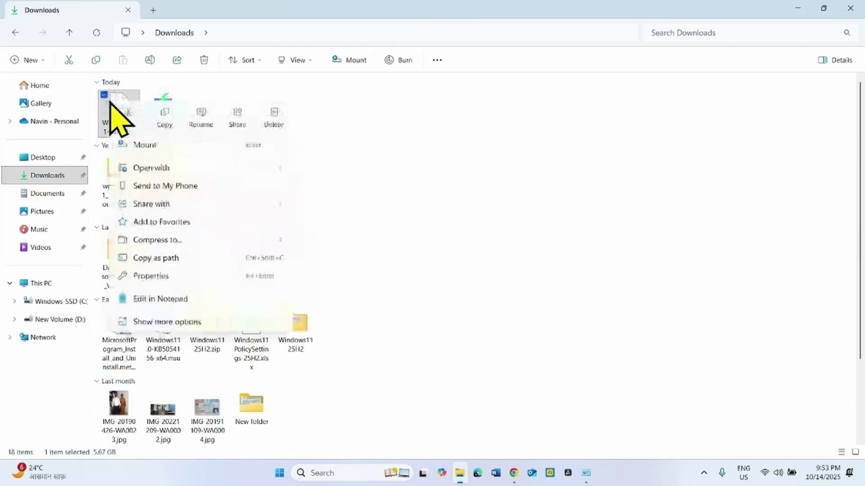
pyautogui.click(149, 147)
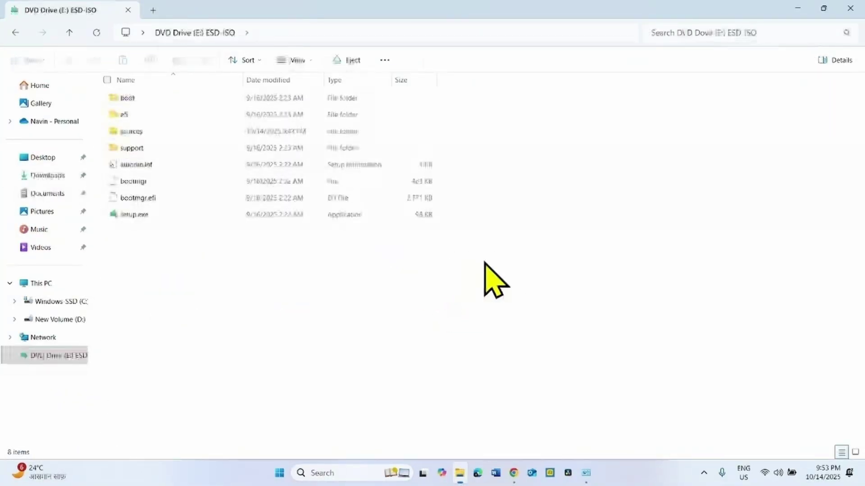
pyautogui.rightClick(128, 217)
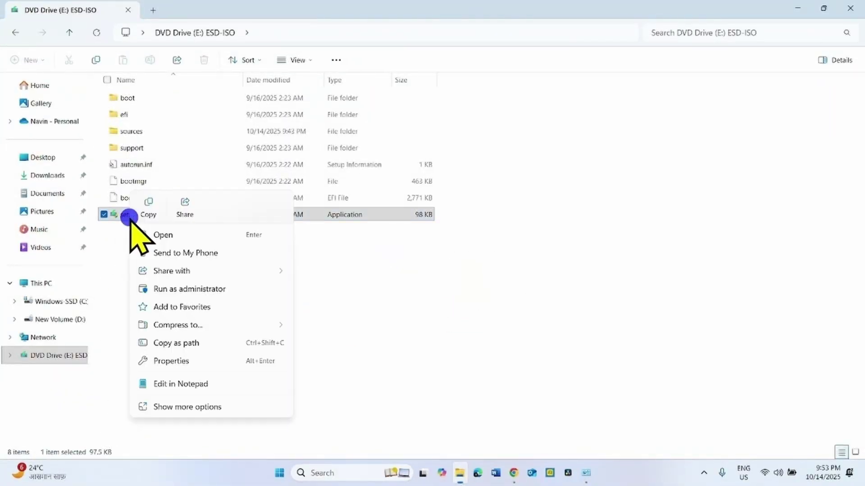
pyautogui.click(158, 239)
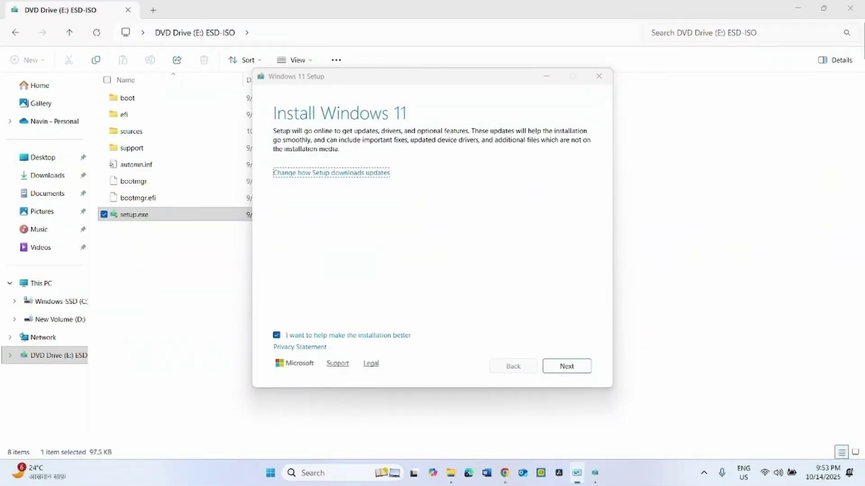
# - Decline sending improvement data, accept the license terms, and begin the Windows 11 upgrade
pyautogui.click(850, 8)
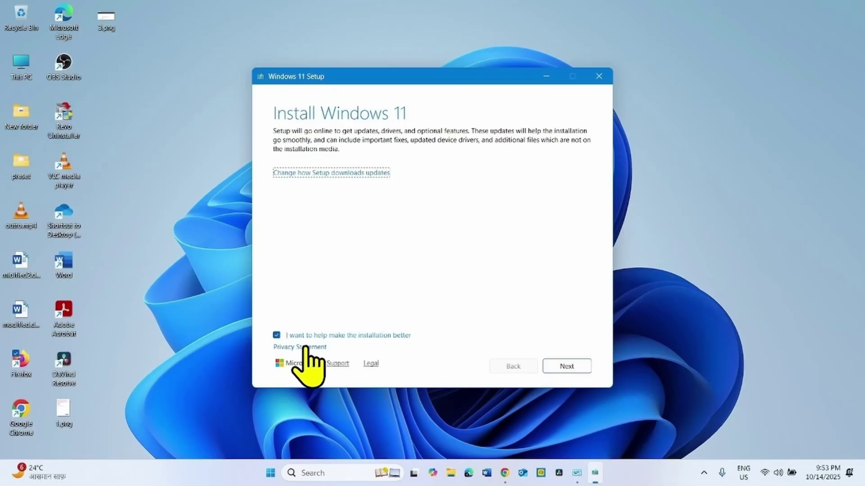
pyautogui.click(277, 336)
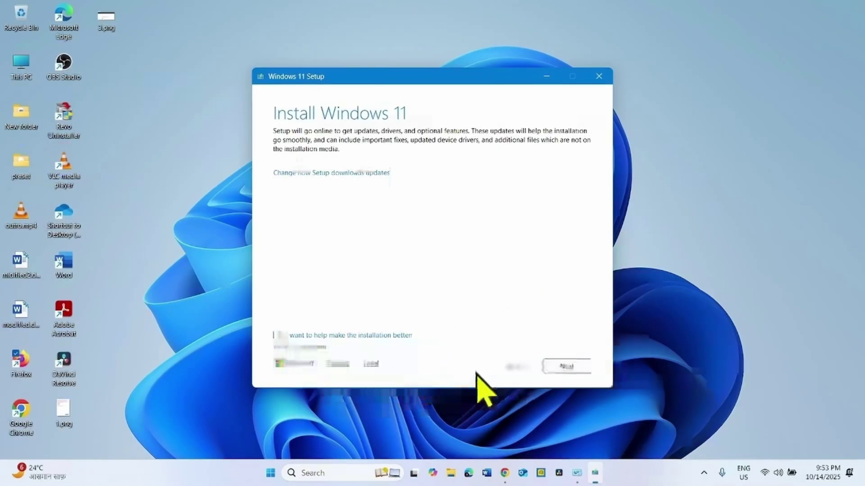
pyautogui.click(564, 368)
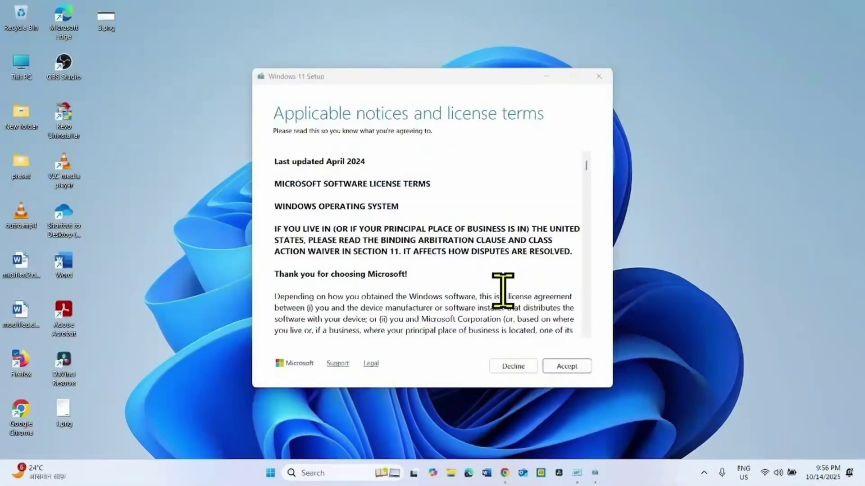
pyautogui.click(581, 367)
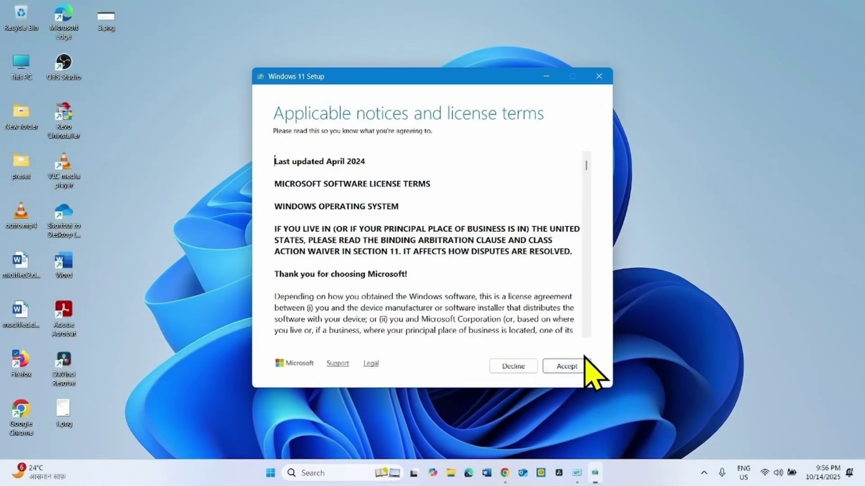
pyautogui.click(563, 367)
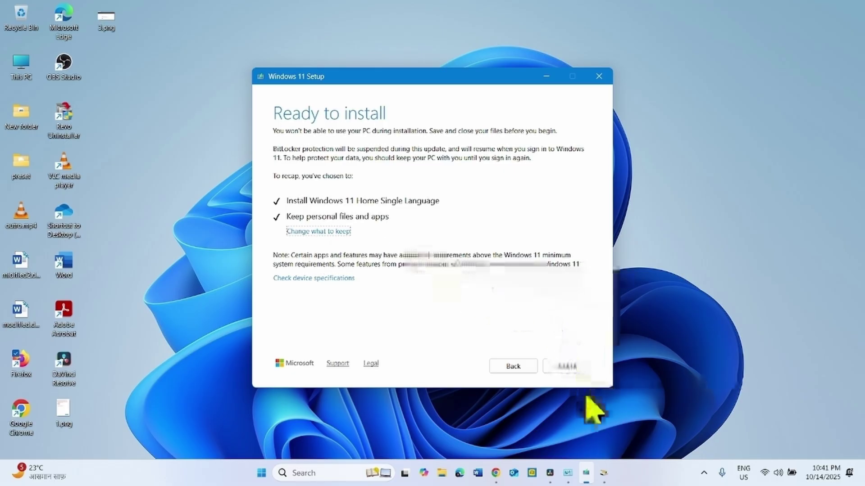
pyautogui.click(568, 366)
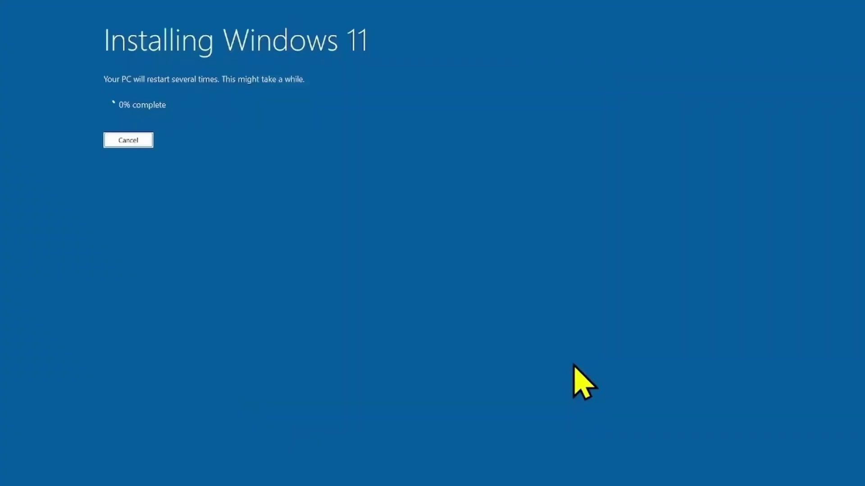